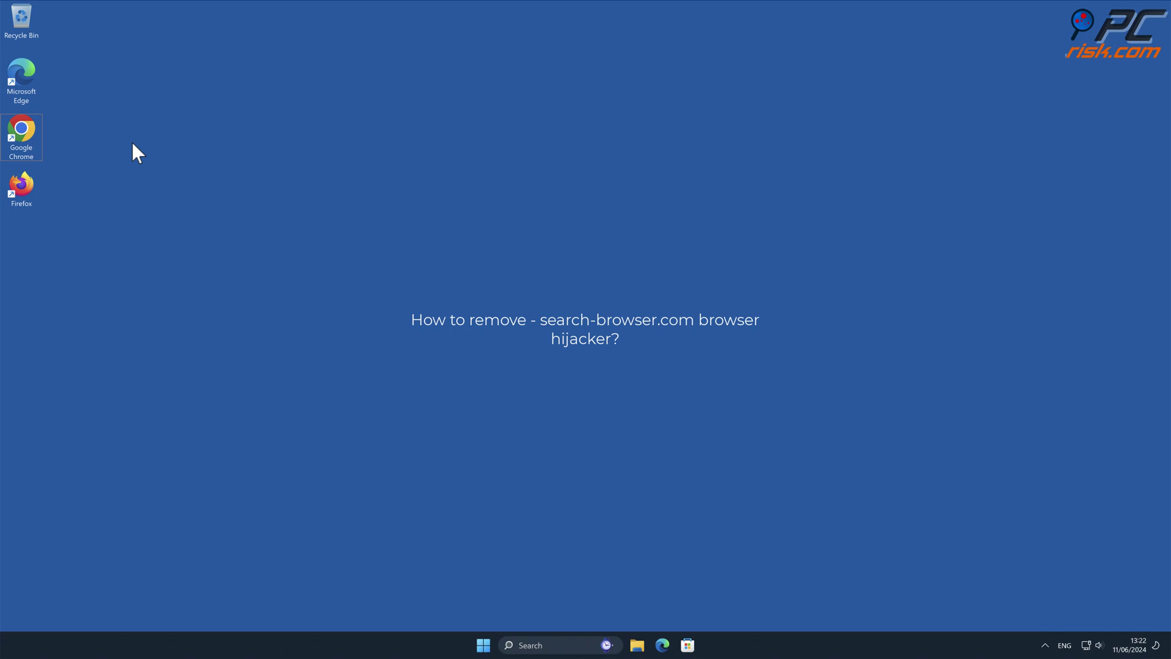
# Step: Launch Chrome and search for 'testing search engine', which returns Bing results
pyautogui.doubleClick(21, 134)
pyautogui.click(315, 102)
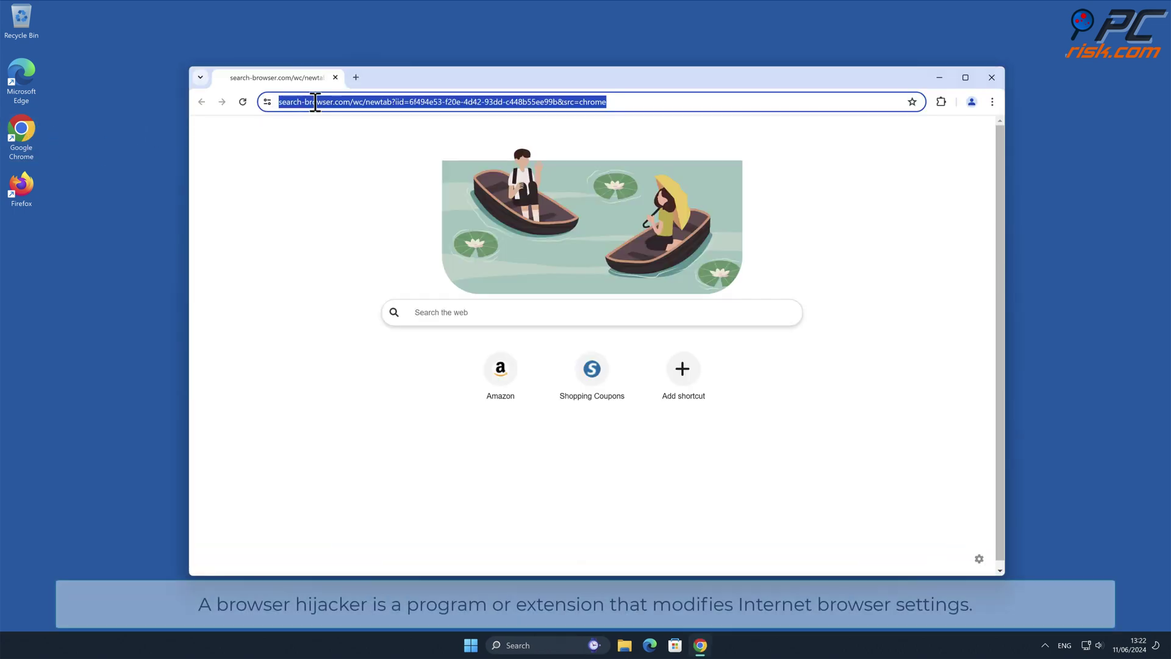
pyautogui.write('testing s')
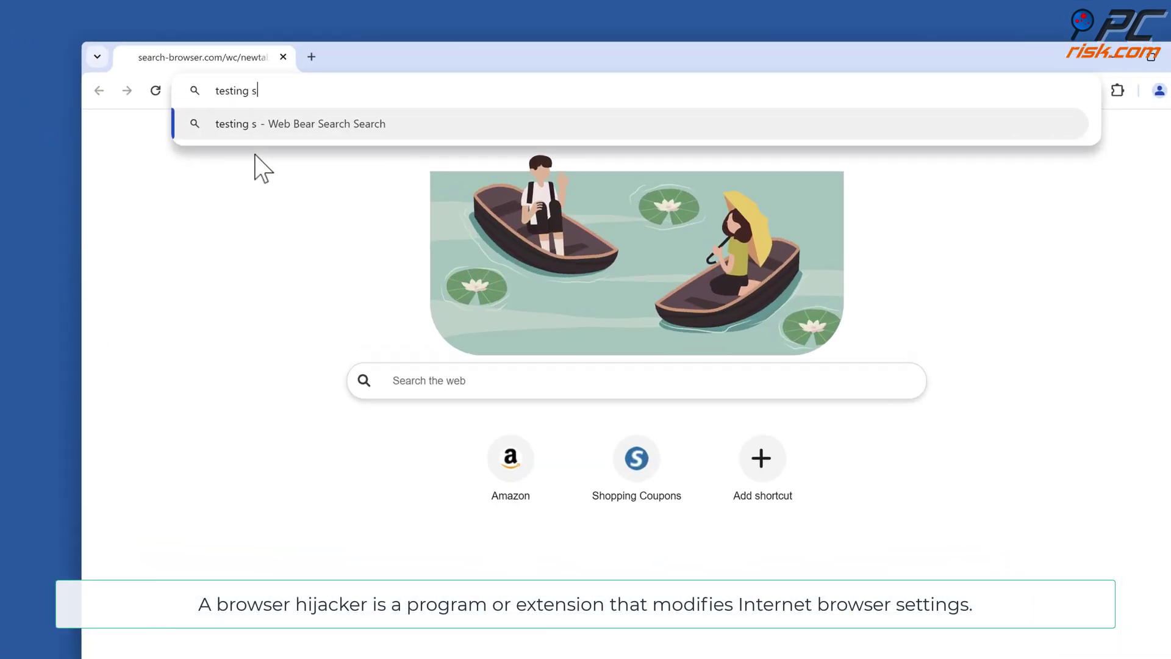
pyautogui.write('earch engine')
pyautogui.press('Return')
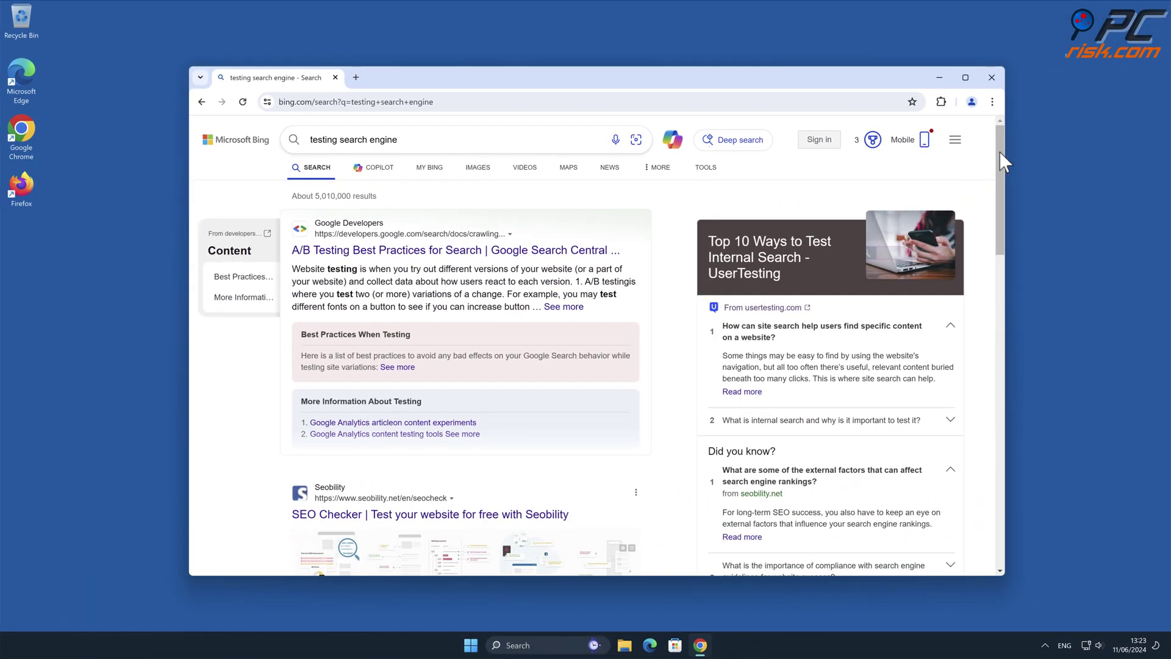
pyautogui.moveTo(999, 156); pyautogui.dragTo(992, 186)
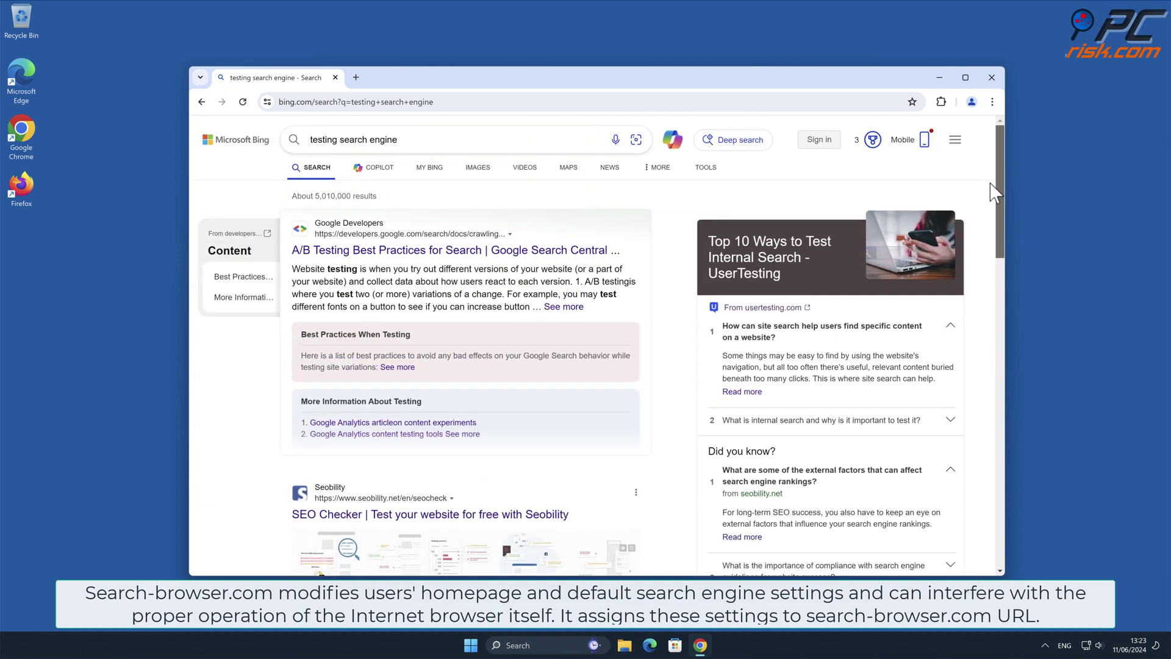
# Step: Open Manage Extensions to see the installed Web Bear Search extension
pyautogui.click(993, 102)
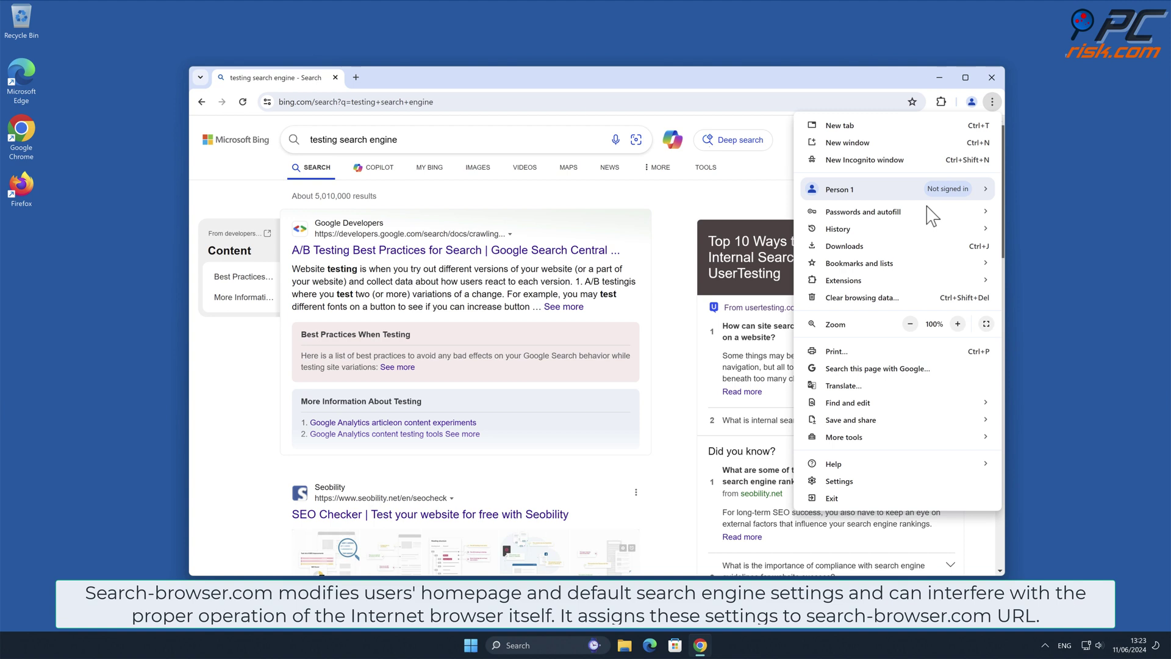
pyautogui.moveTo(878, 288)
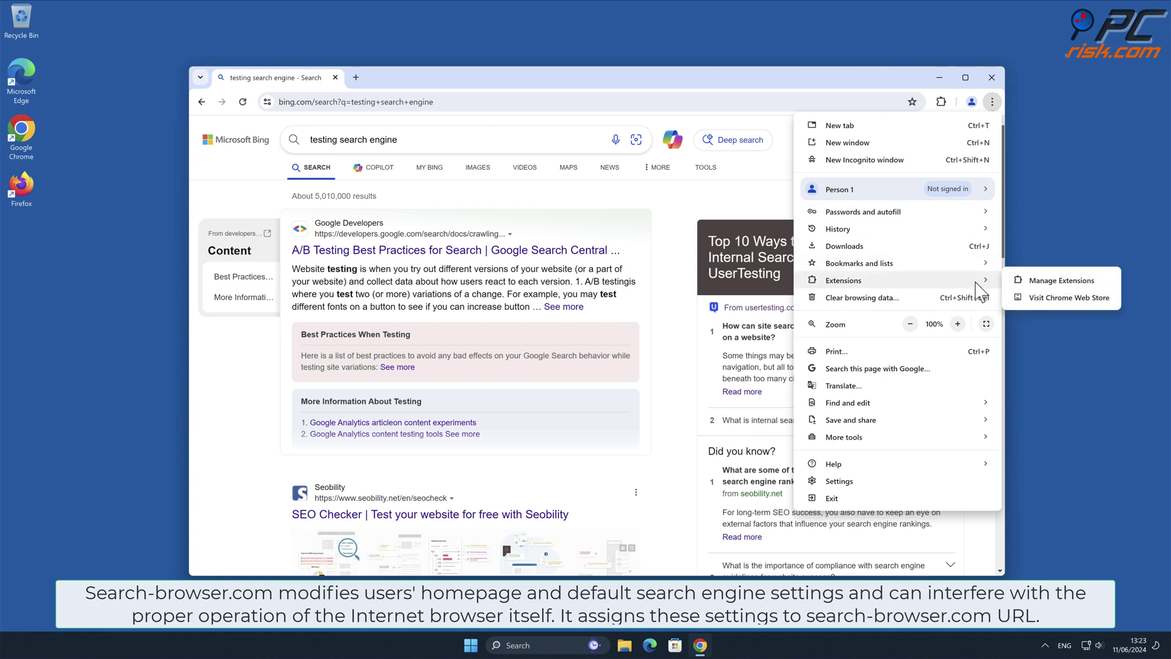
pyautogui.click(1079, 280)
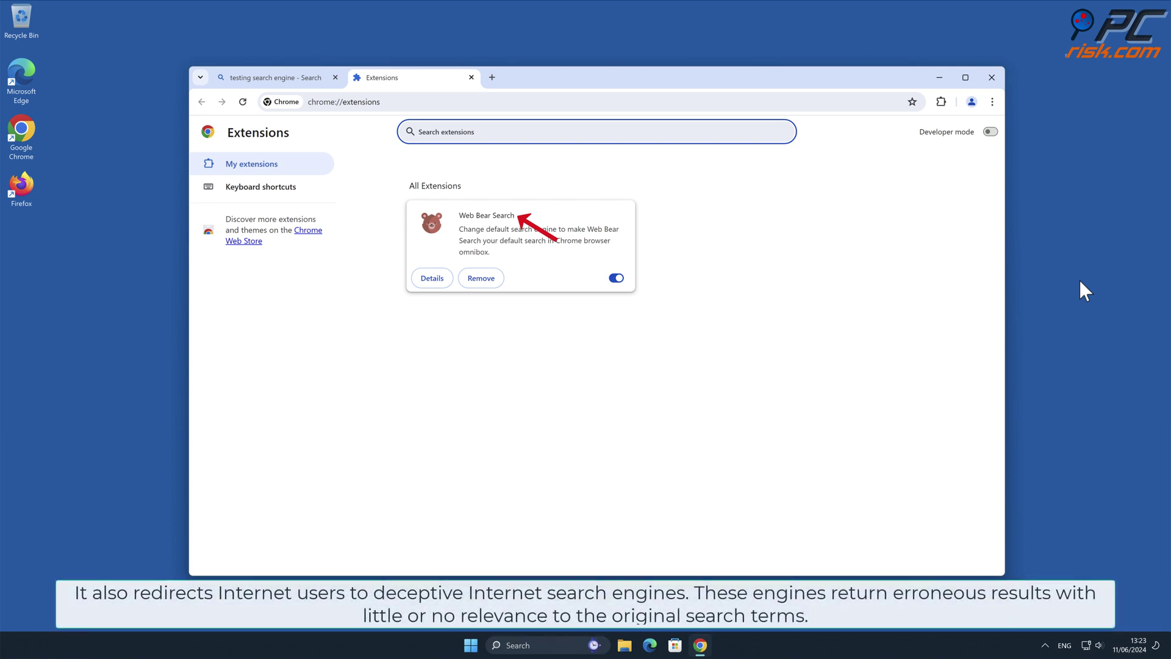
# Step: Go to Chrome's Search engine settings, where search-browser is the default
pyautogui.click(993, 102)
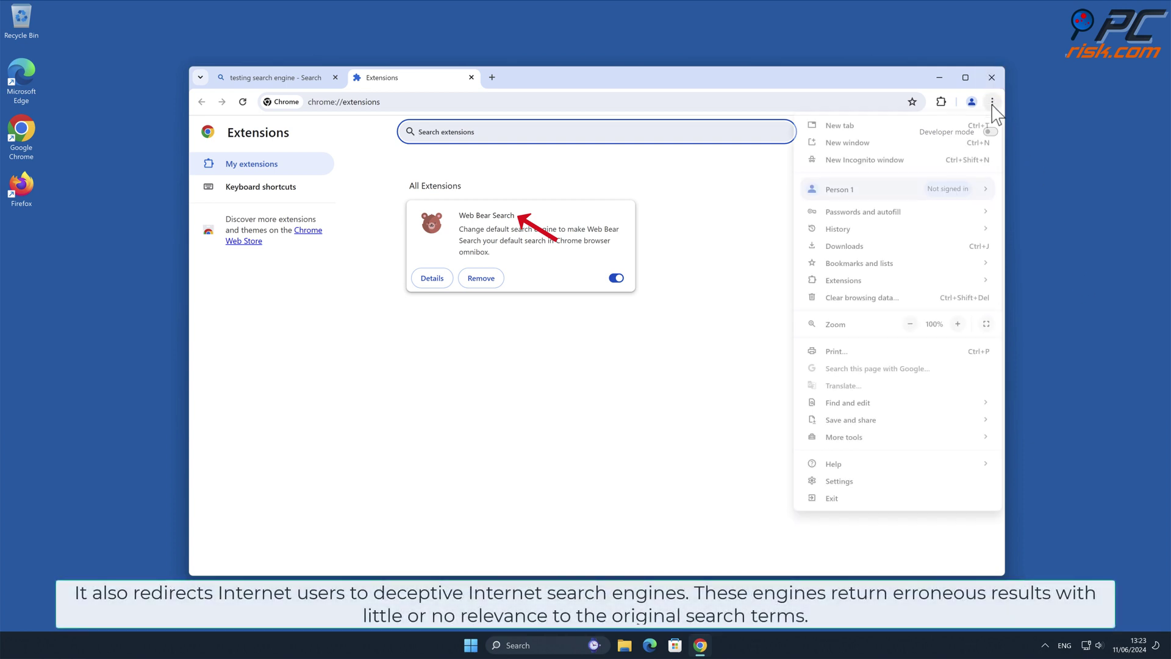
pyautogui.click(877, 482)
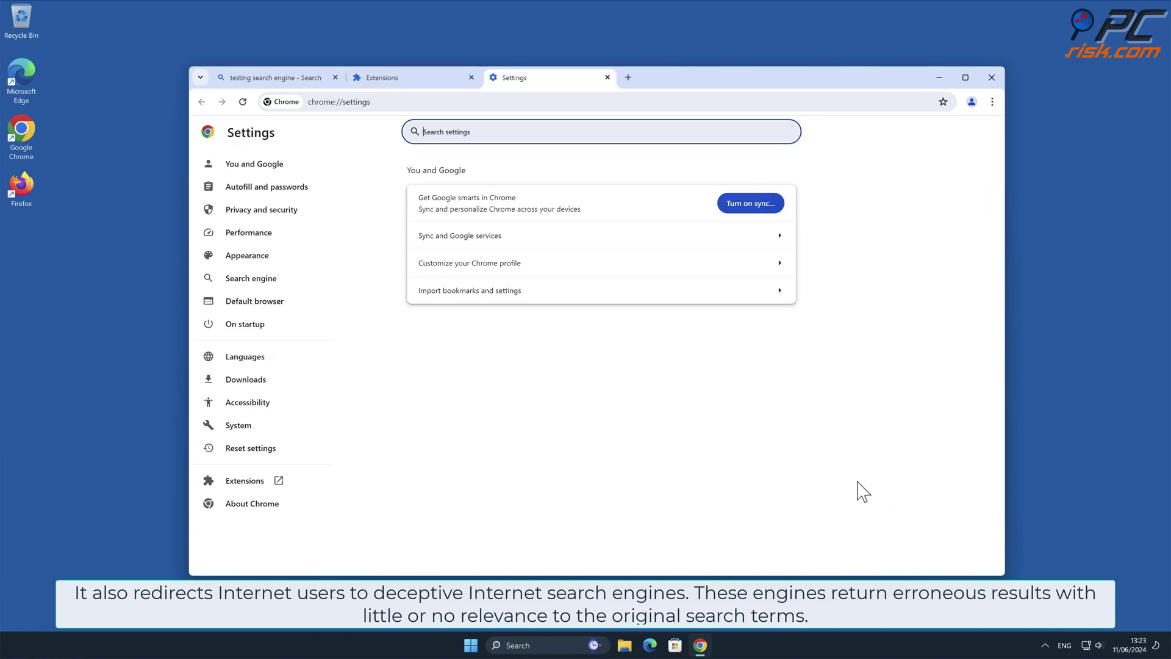
pyautogui.click(282, 286)
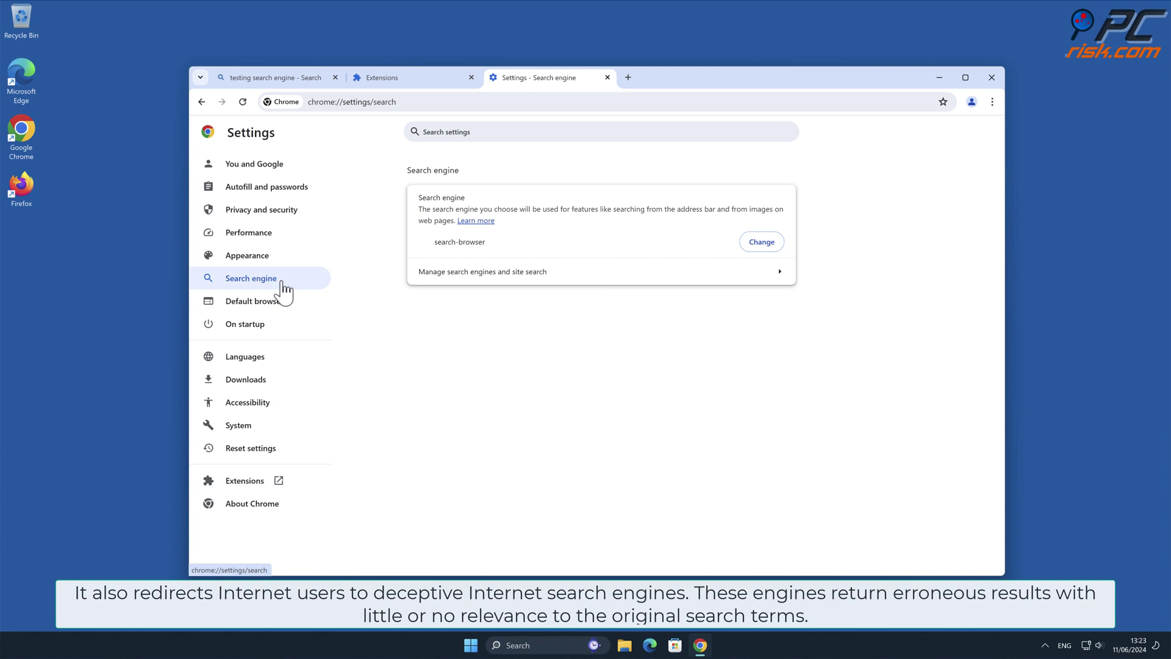
# Step: Review the Manage search engines and site search list, then close Chrome
pyautogui.click(762, 276)
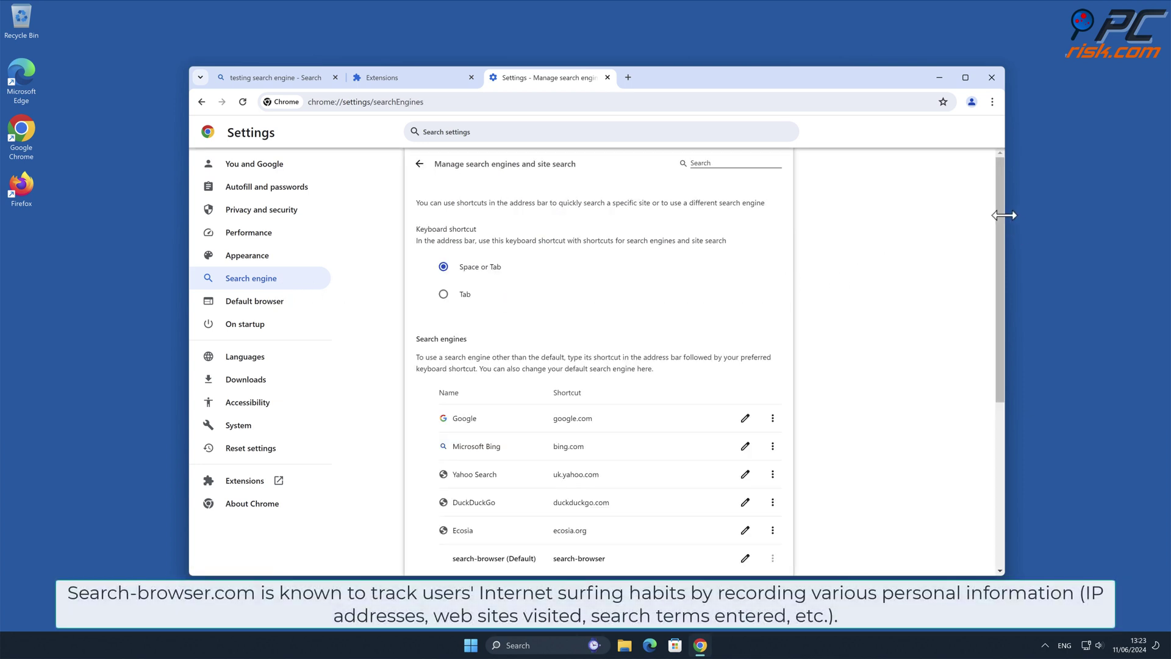
pyautogui.moveTo(1000, 215); pyautogui.dragTo(1004, 313)
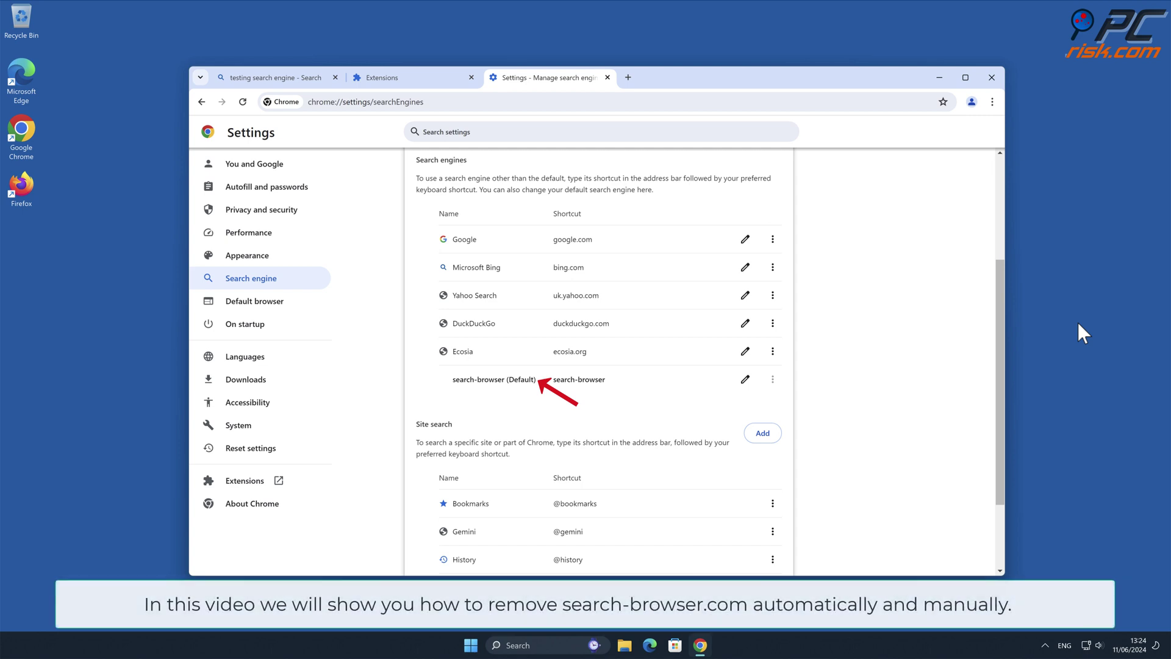
pyautogui.click(992, 78)
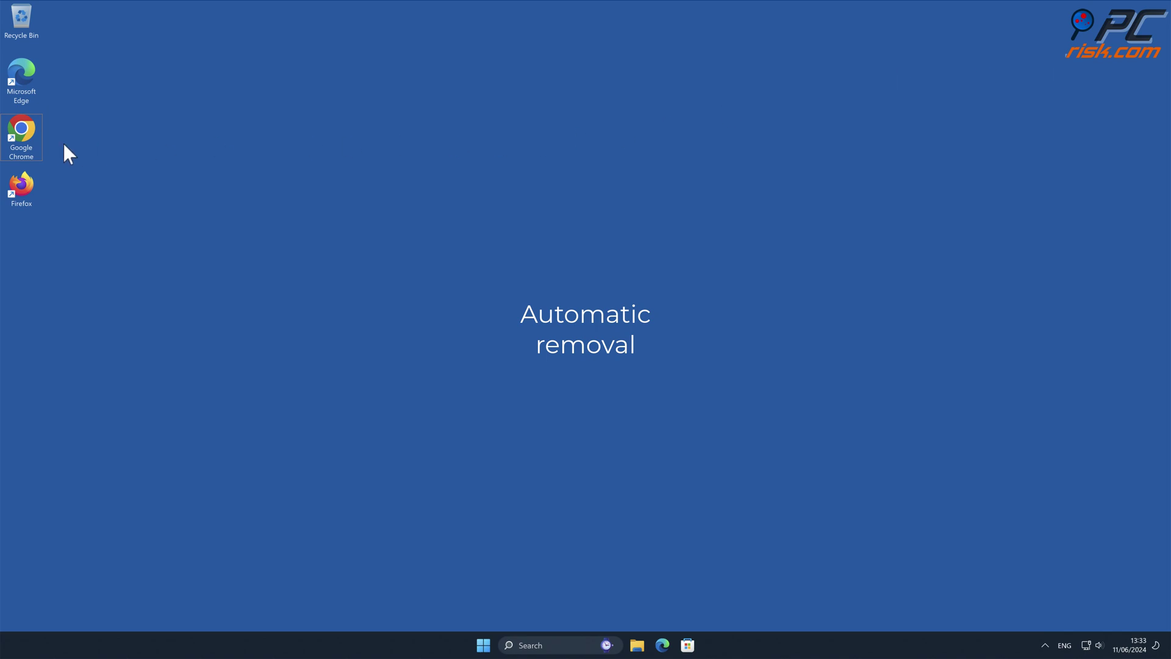
pyautogui.doubleClick(31, 136)
pyautogui.click(309, 104)
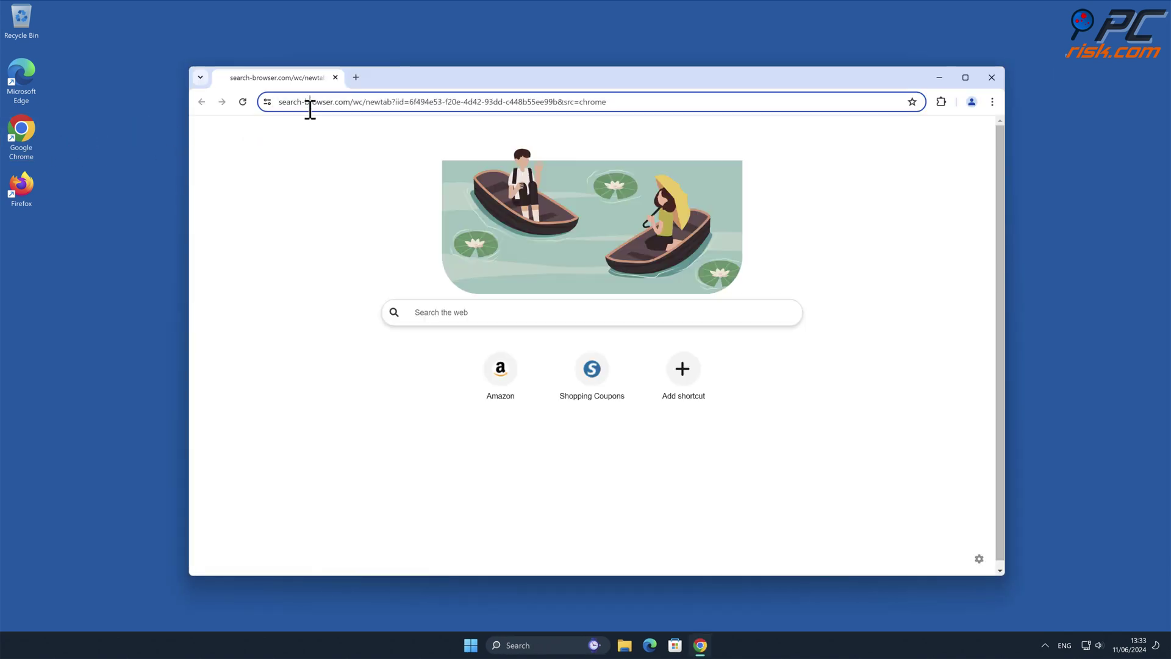
pyautogui.write('www.combocle')
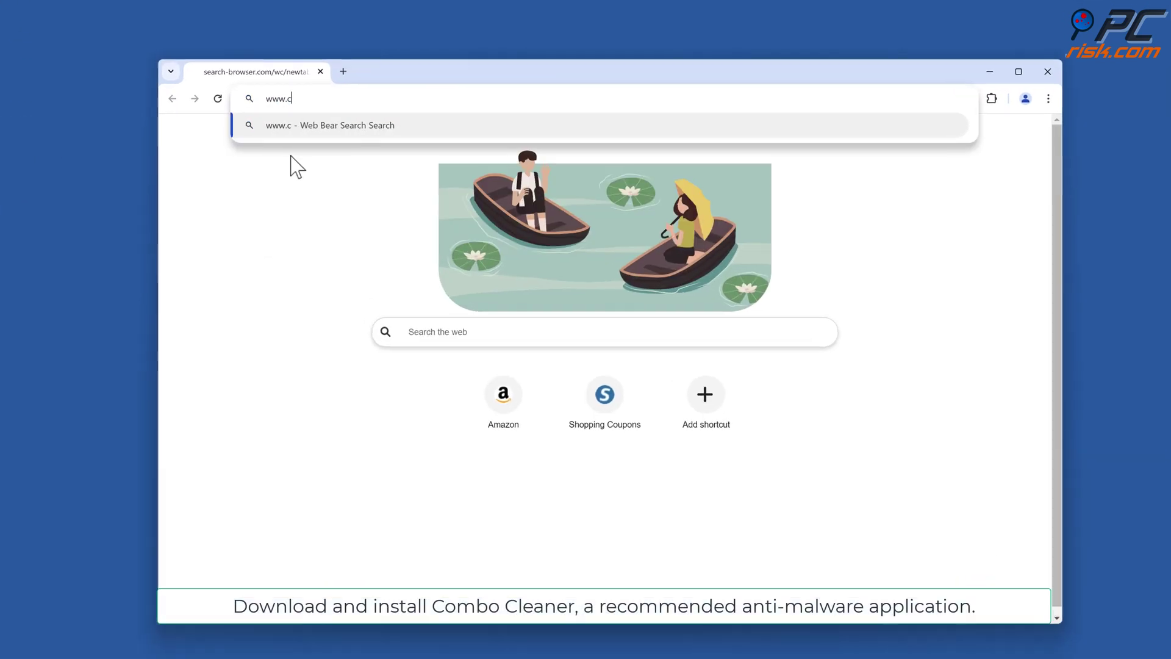
pyautogui.write('aner.com')
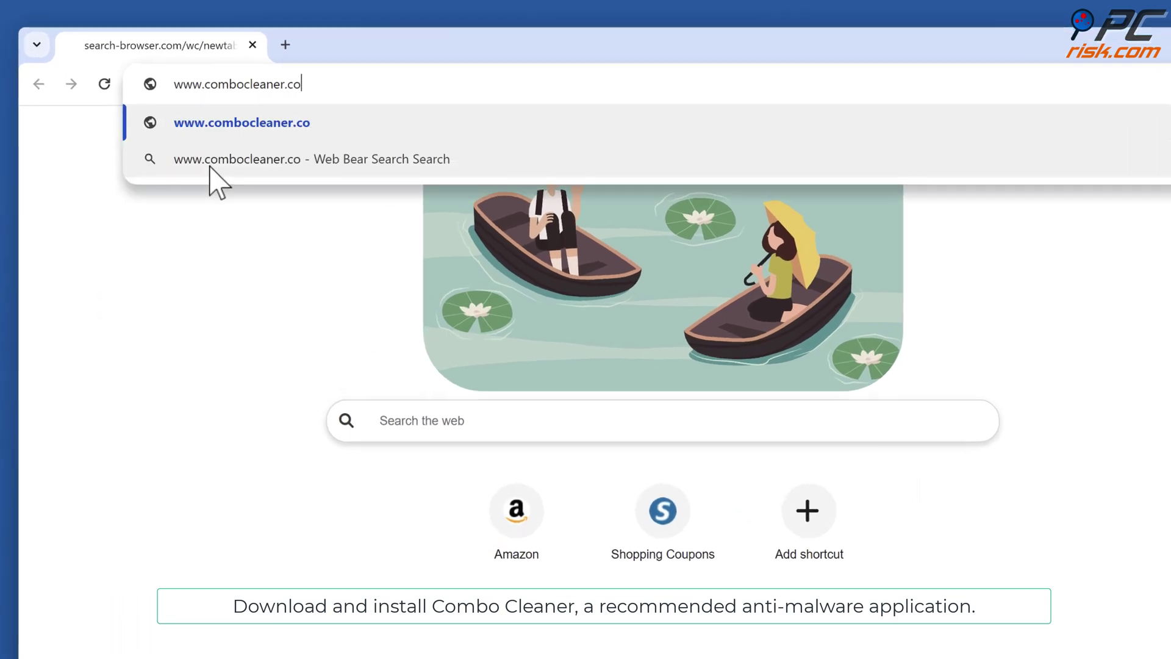
pyautogui.press('Return')
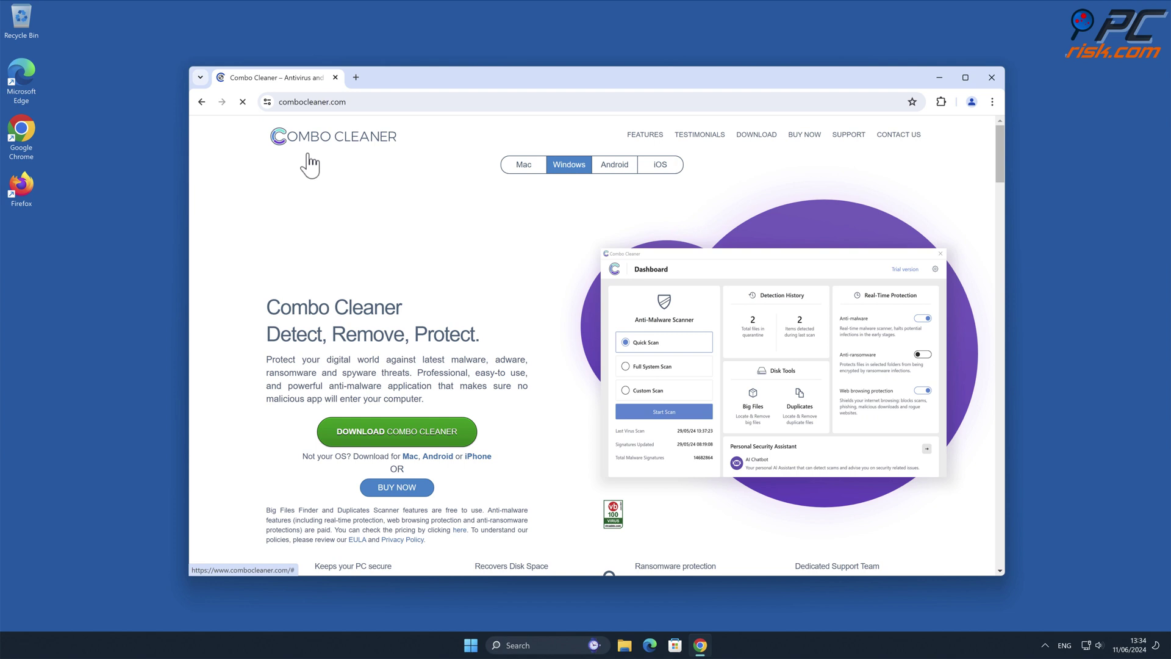
# Step: Download CCSetup.exe and run the Combo Cleaner installer through to Finish
pyautogui.click(465, 439)
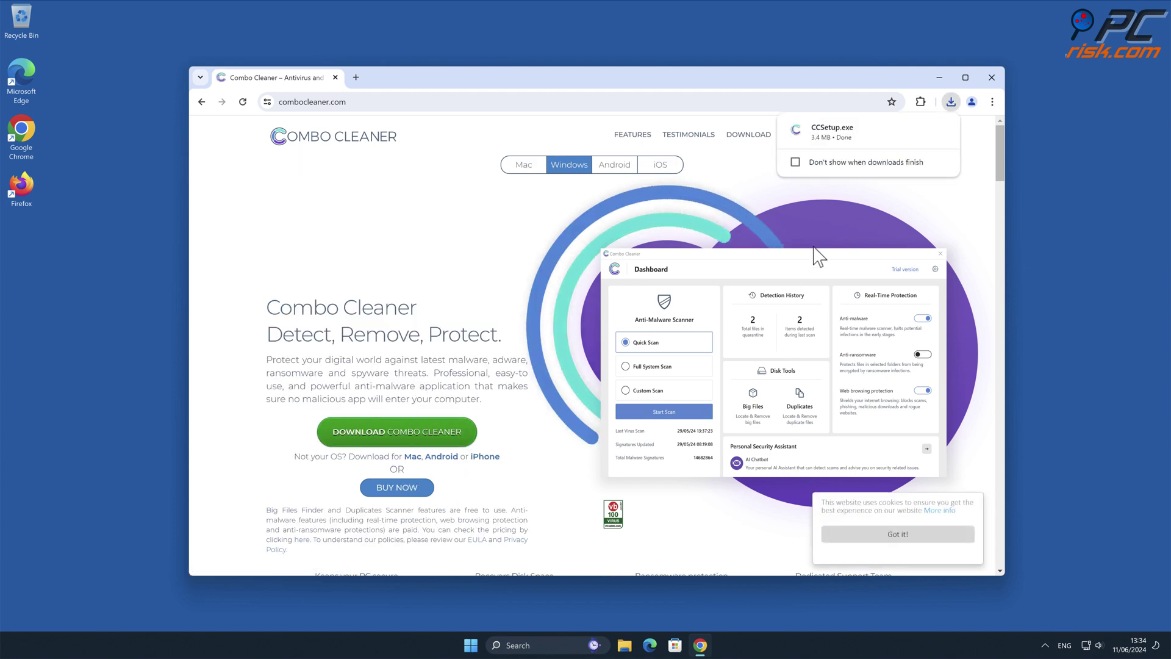
pyautogui.click(852, 142)
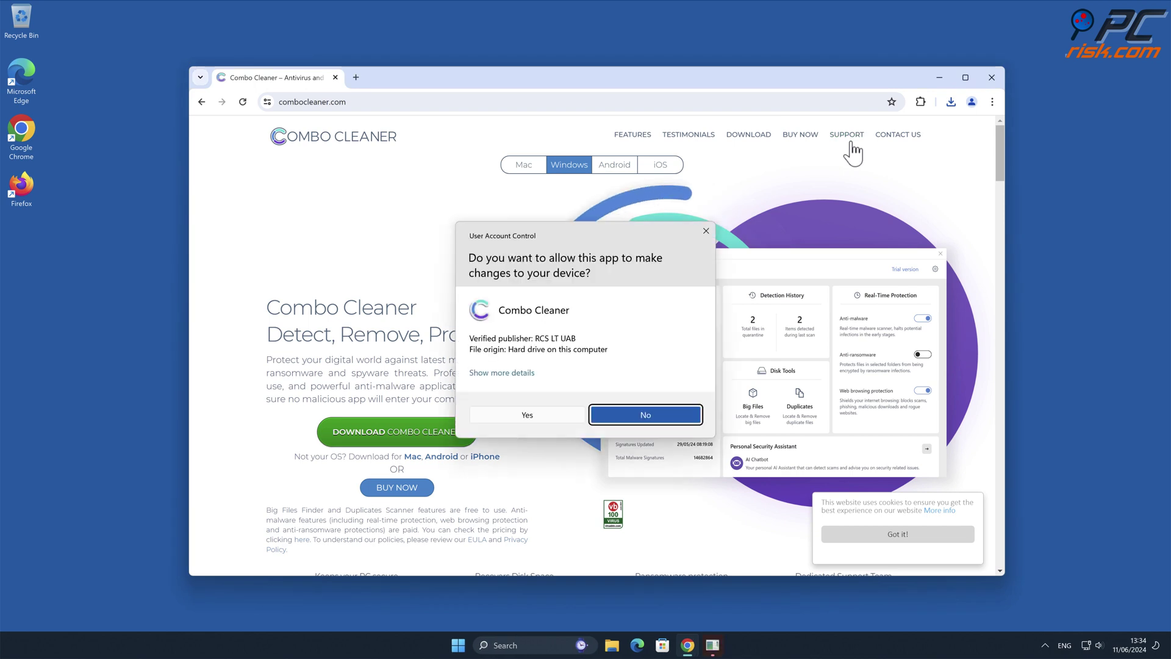
pyautogui.click(536, 419)
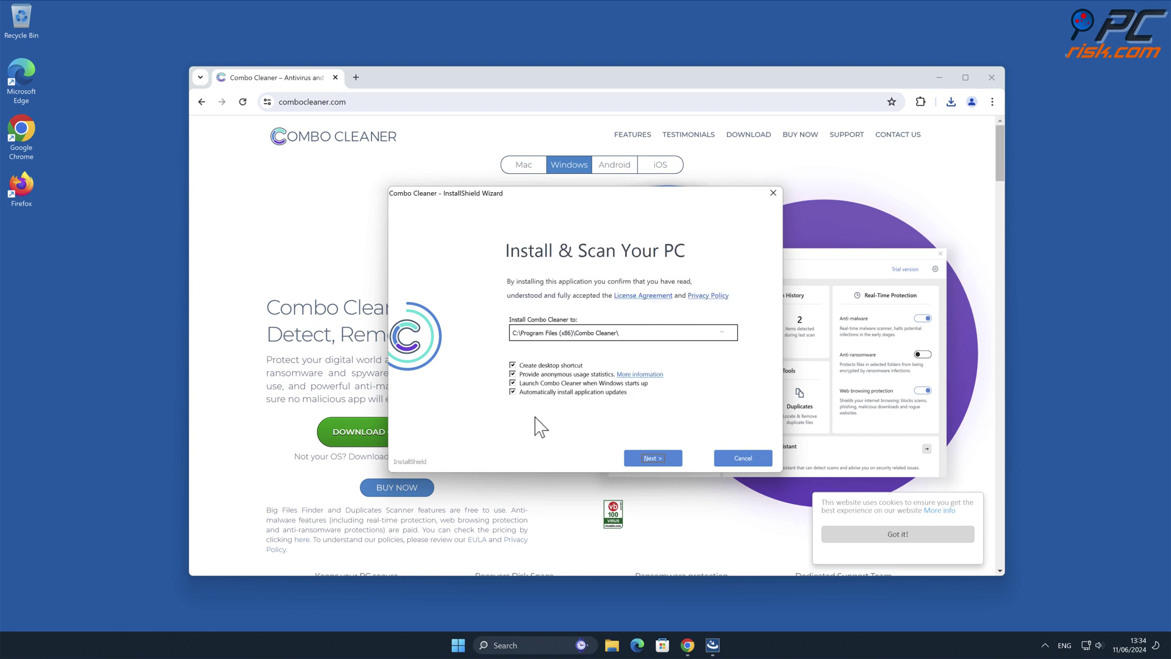
pyautogui.click(655, 459)
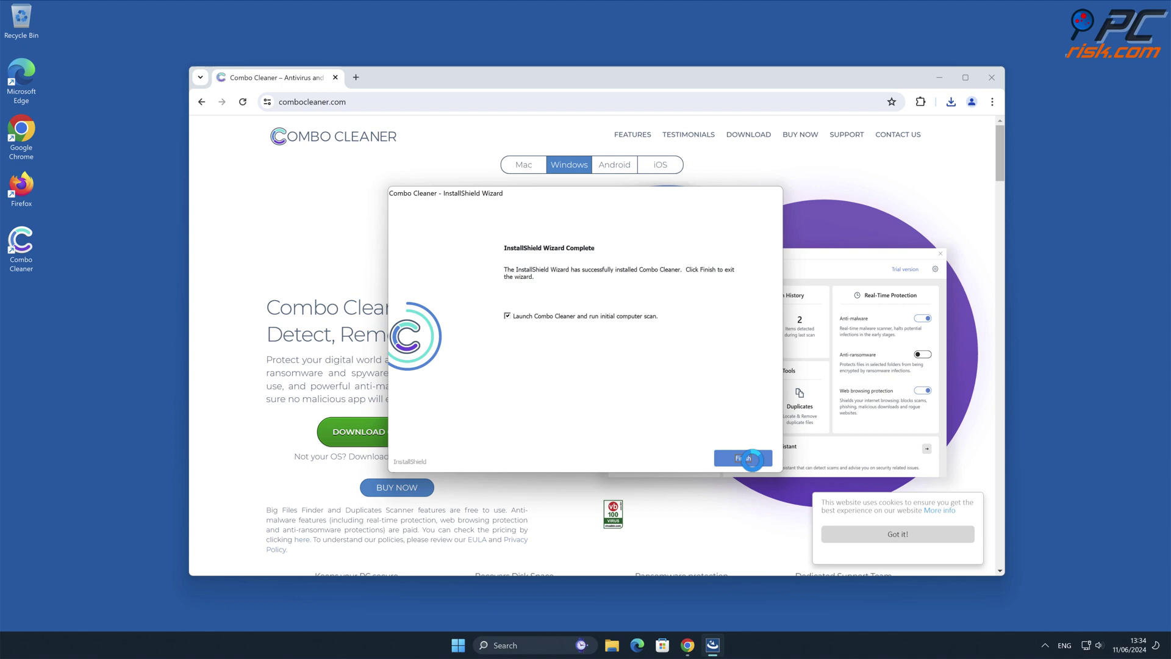
pyautogui.click(743, 458)
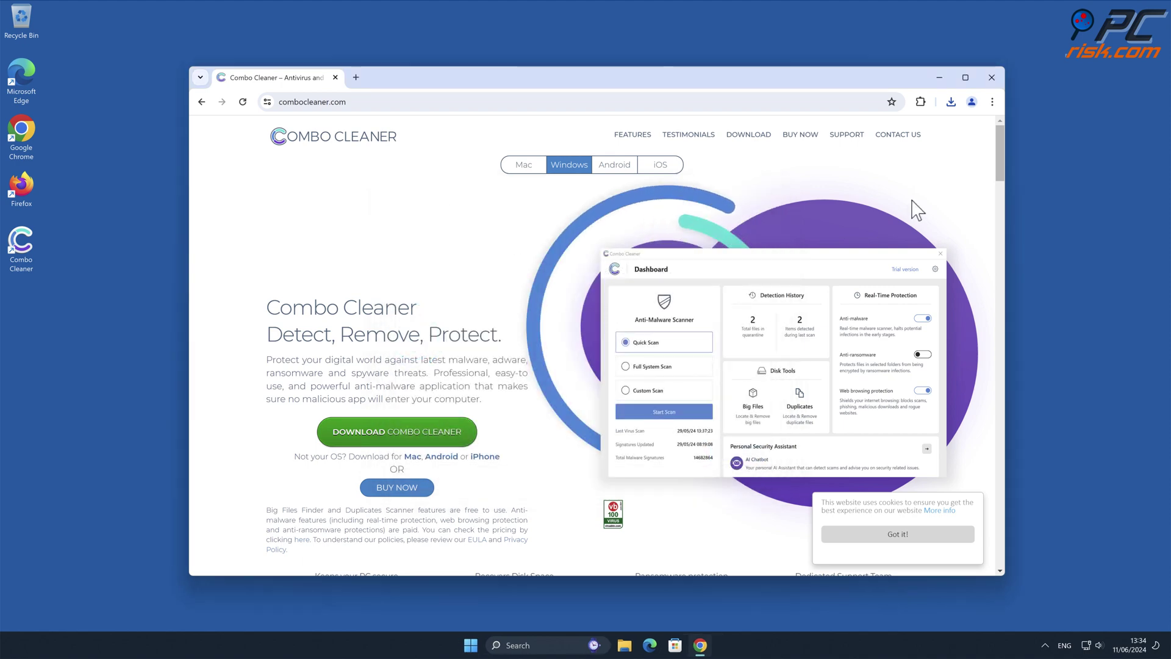
# Step: Close Chrome, activate the licence, and quarantine Google Docs Offline and Web Bear Search
pyautogui.click(991, 78)
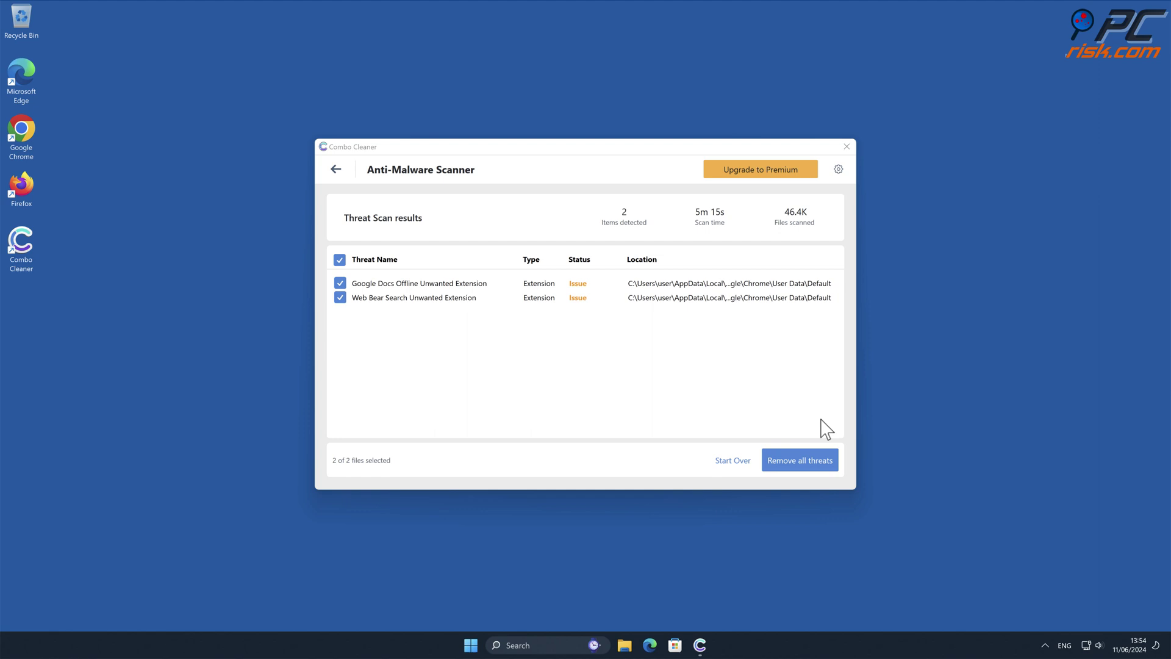
pyautogui.click(828, 465)
pyautogui.click(459, 450)
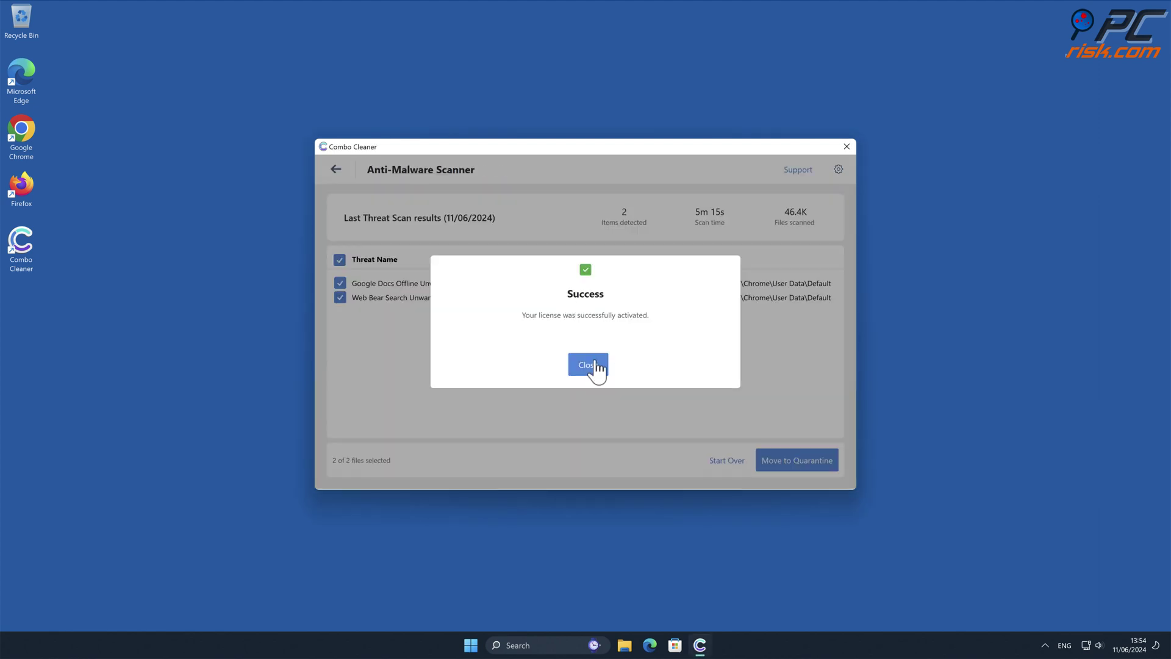
pyautogui.click(594, 366)
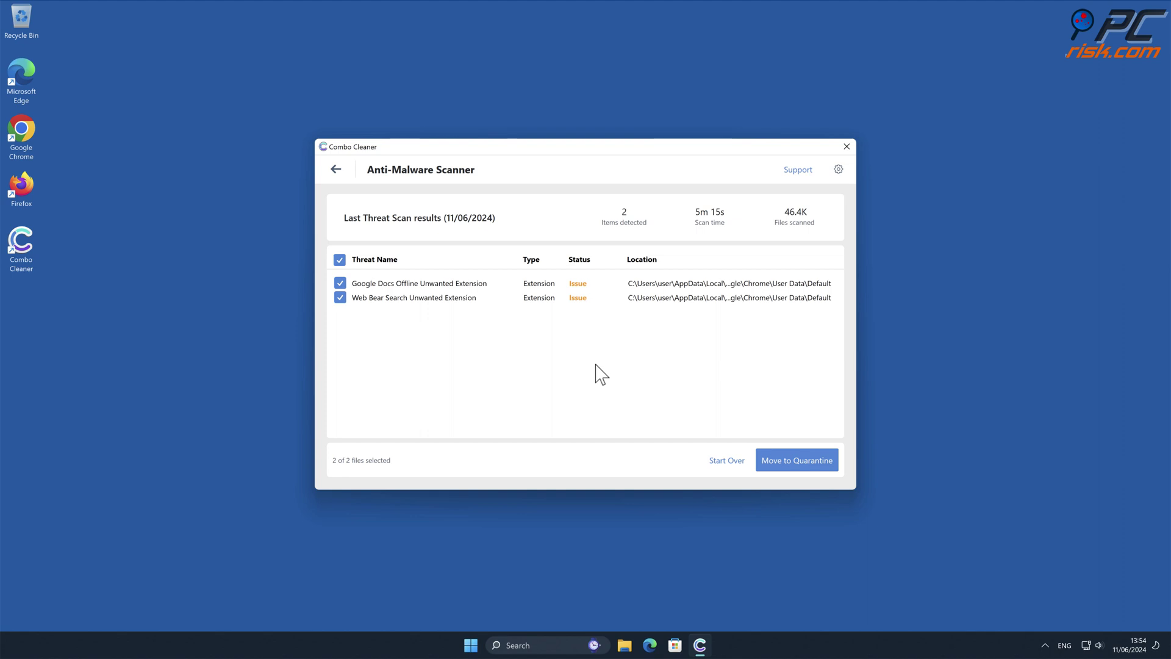
pyautogui.click(824, 466)
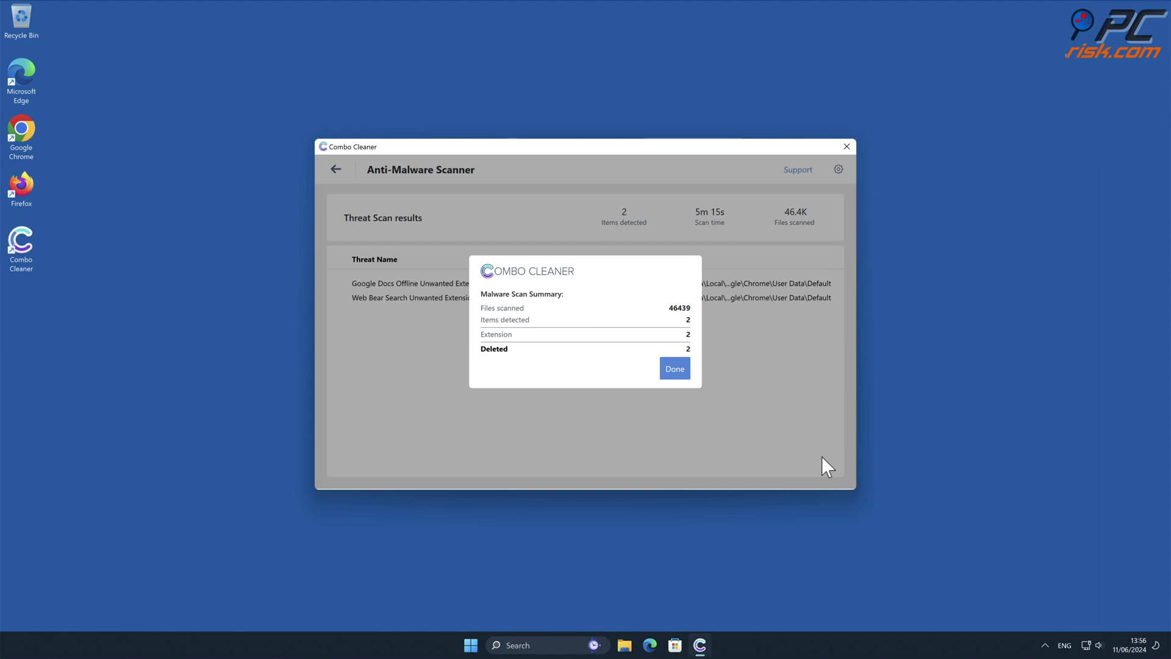
# Step: Dismiss the scan summary and exit Combo Cleaner
pyautogui.click(674, 371)
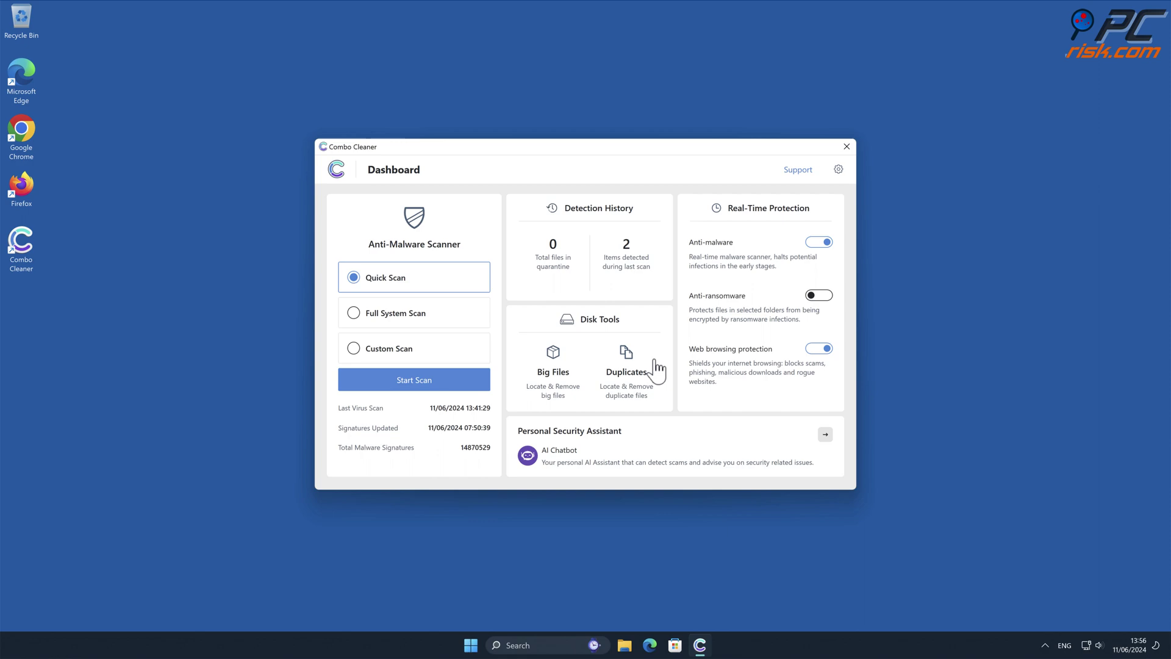
pyautogui.click(847, 147)
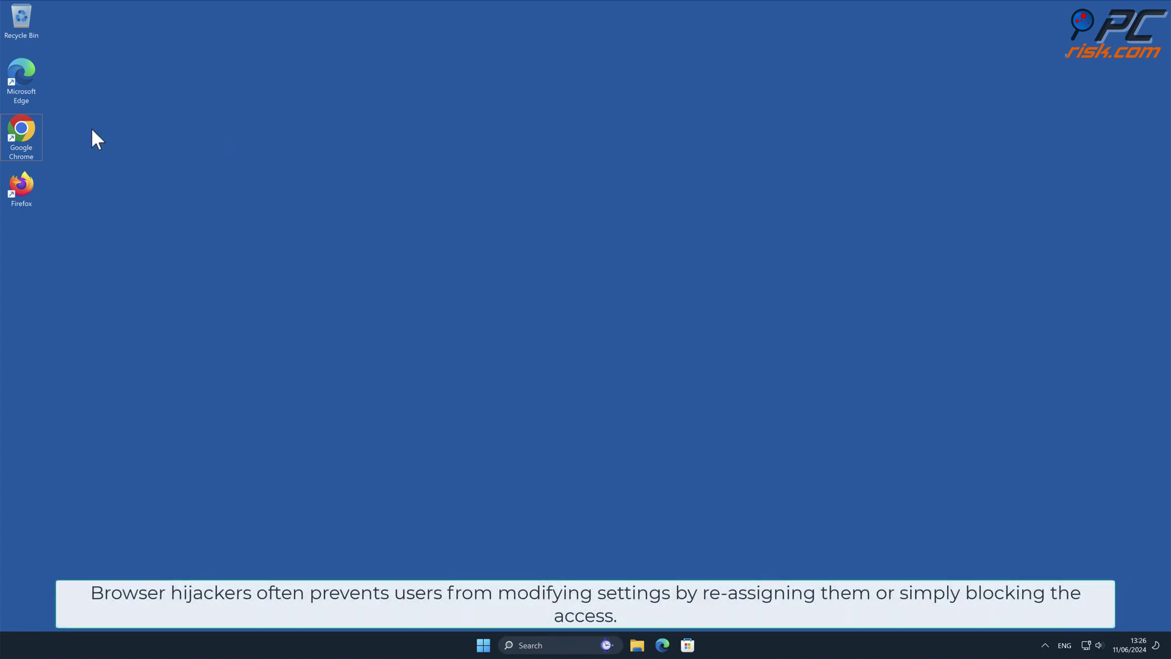
# Step: Open Google Chrome from the desktop shortcut
pyautogui.doubleClick(18, 131)
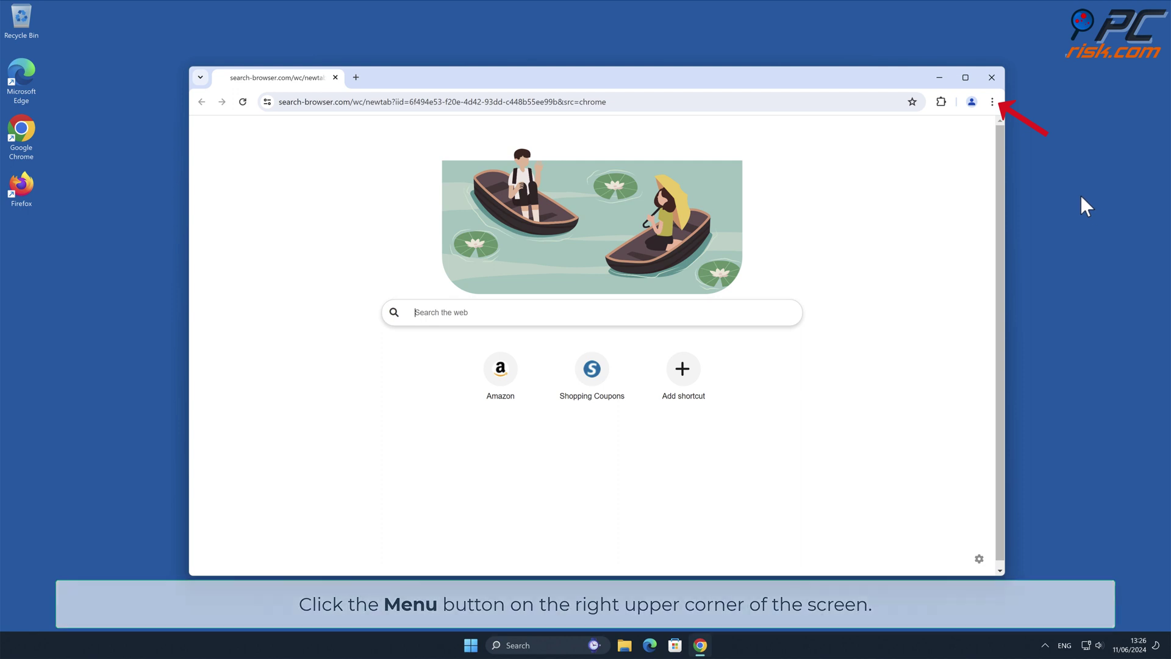
# Step: Remove the Web Bear Search extension, then open Chrome's Settings page
pyautogui.click(993, 101)
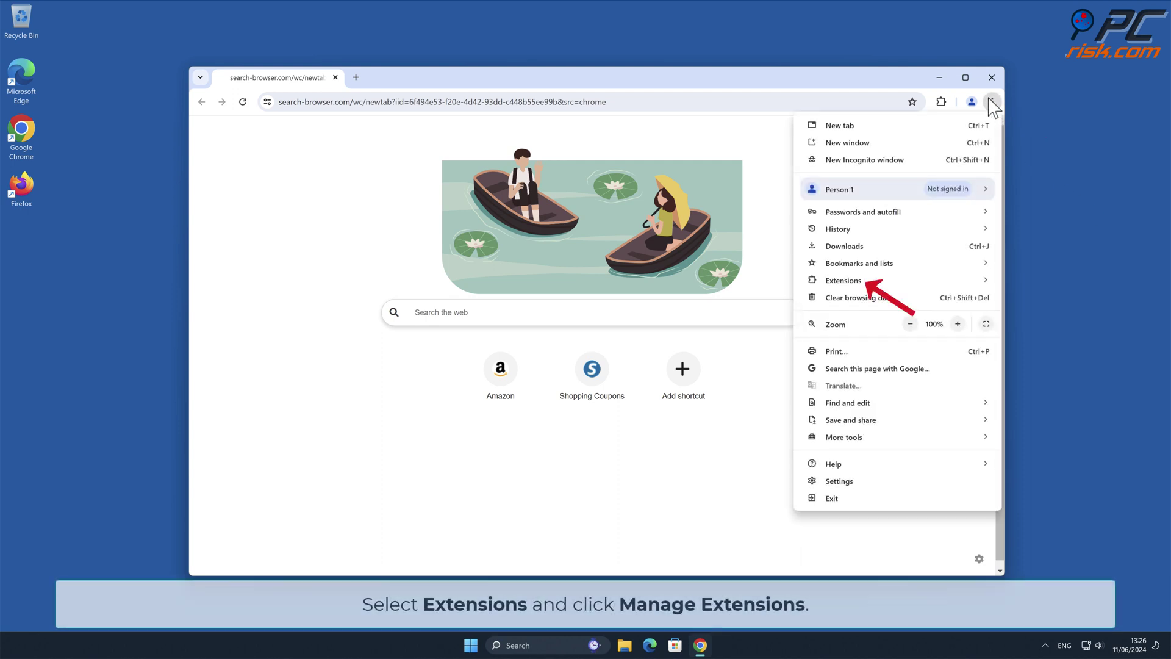
pyautogui.moveTo(869, 282)
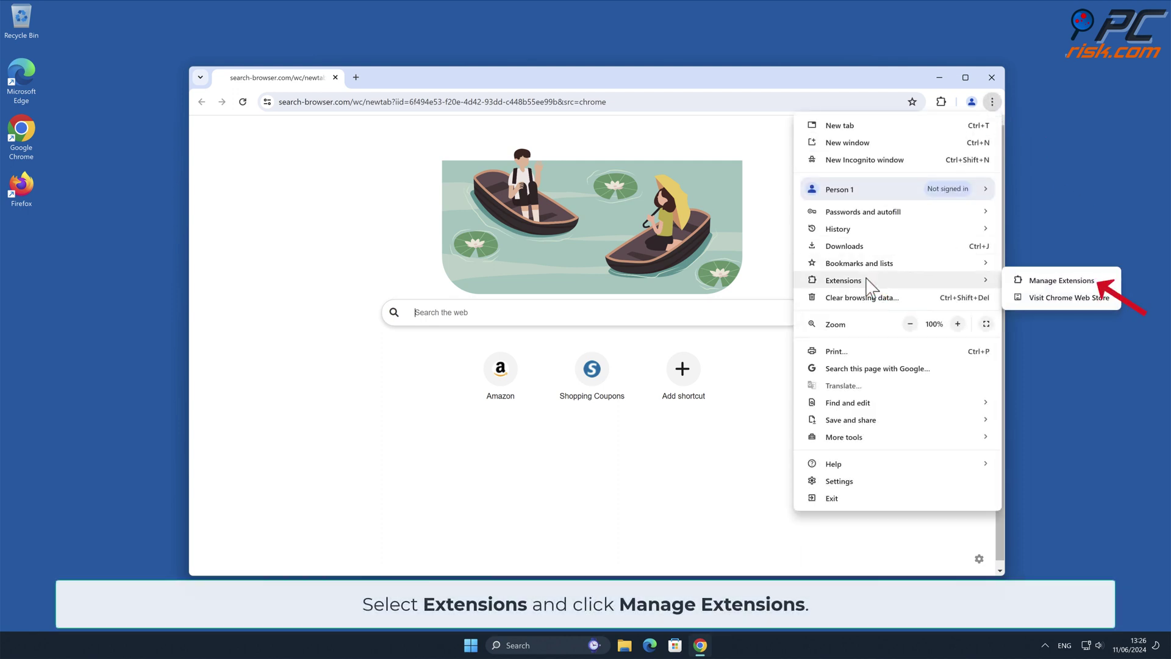
pyautogui.click(1099, 281)
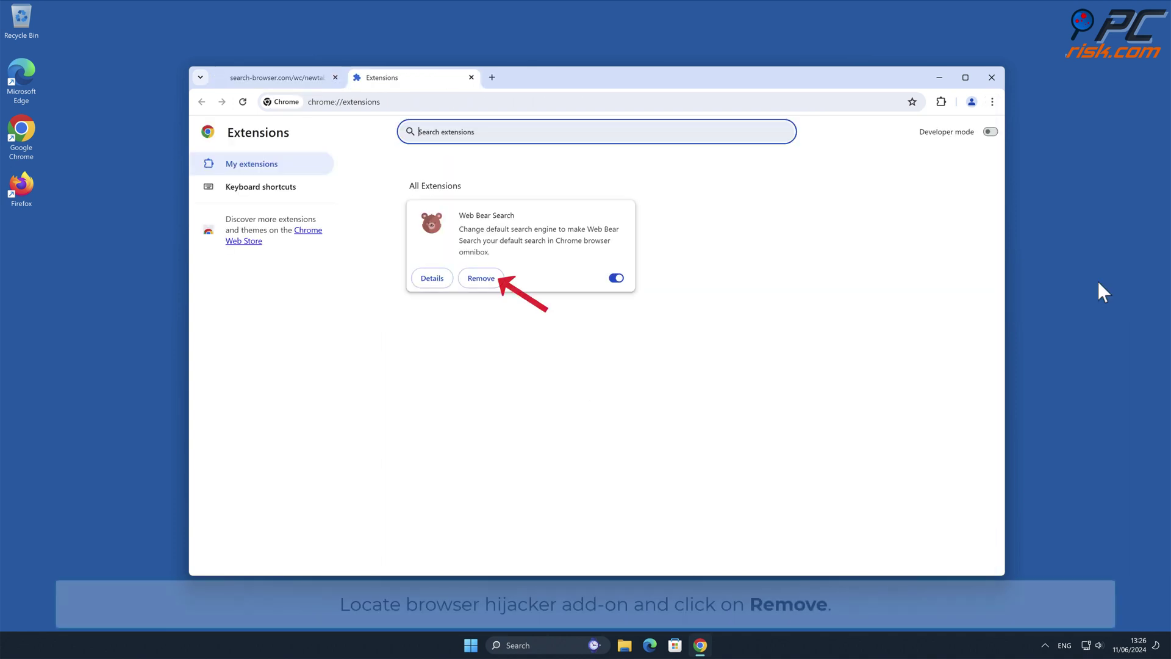
pyautogui.click(481, 278)
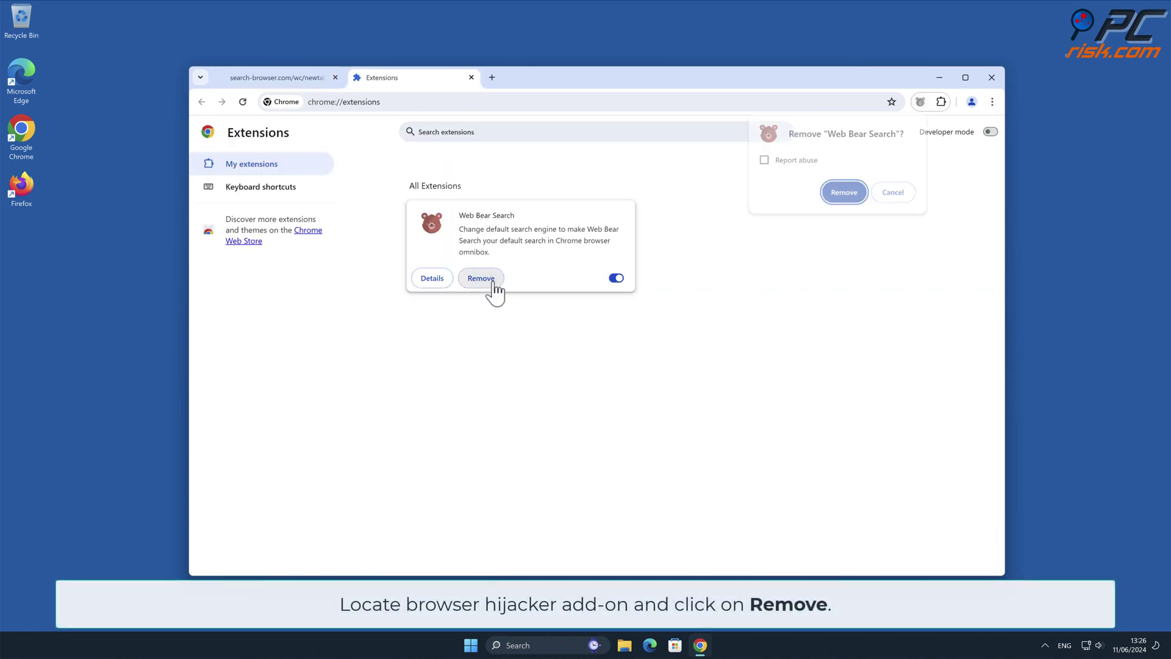
pyautogui.click(853, 197)
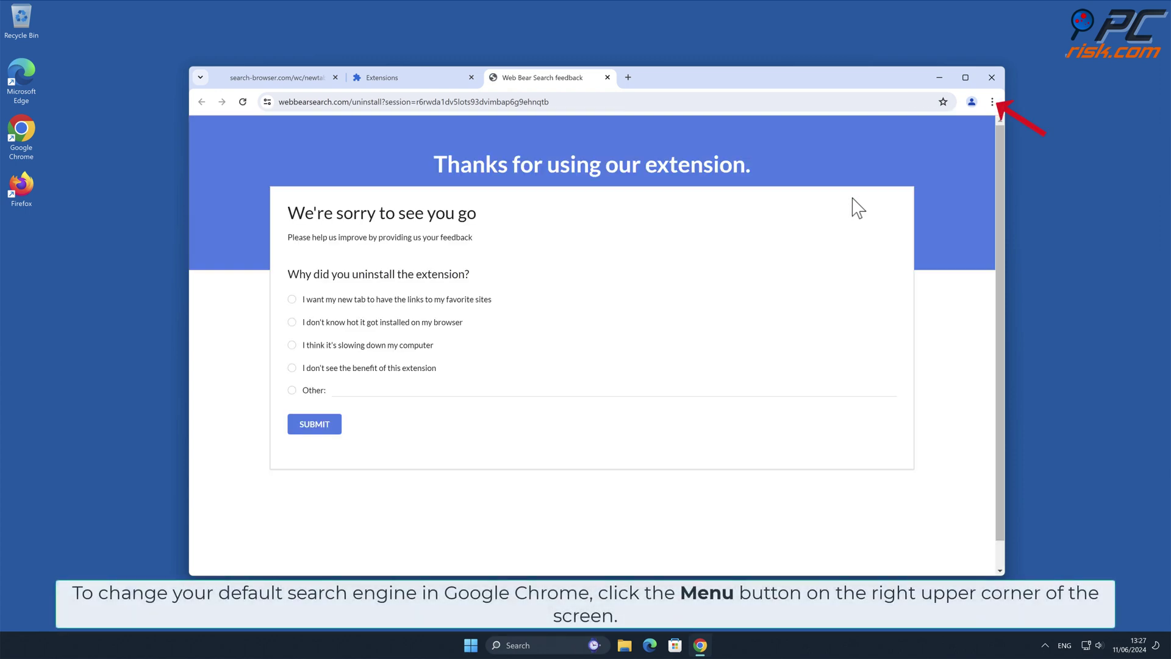
pyautogui.click(993, 102)
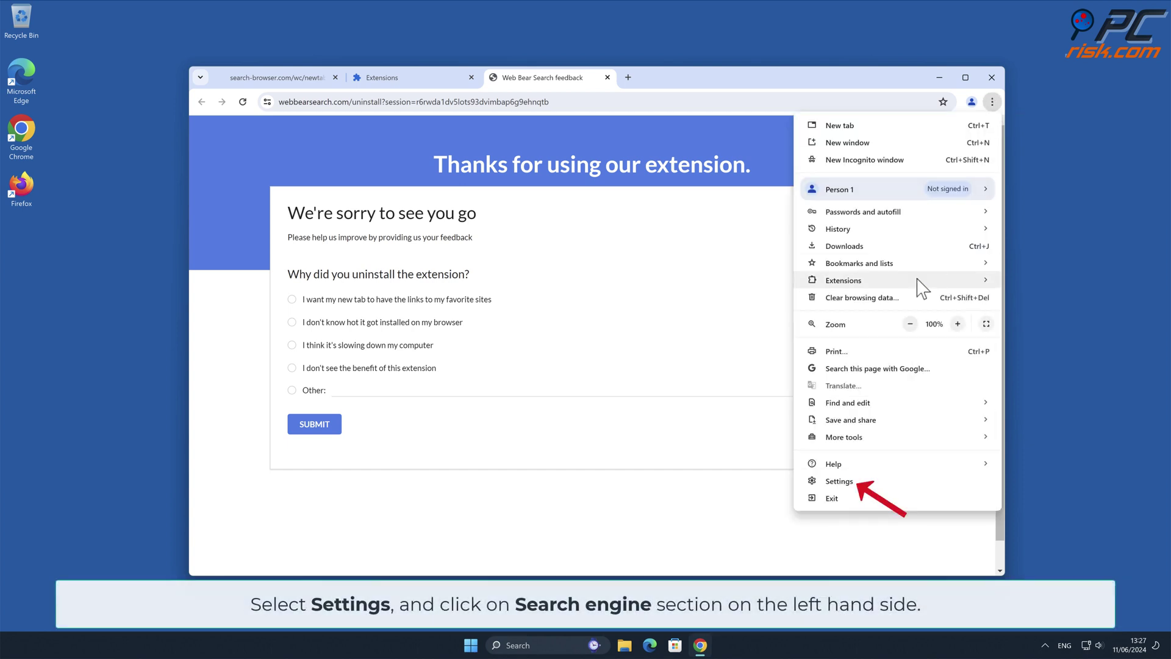
pyautogui.click(862, 484)
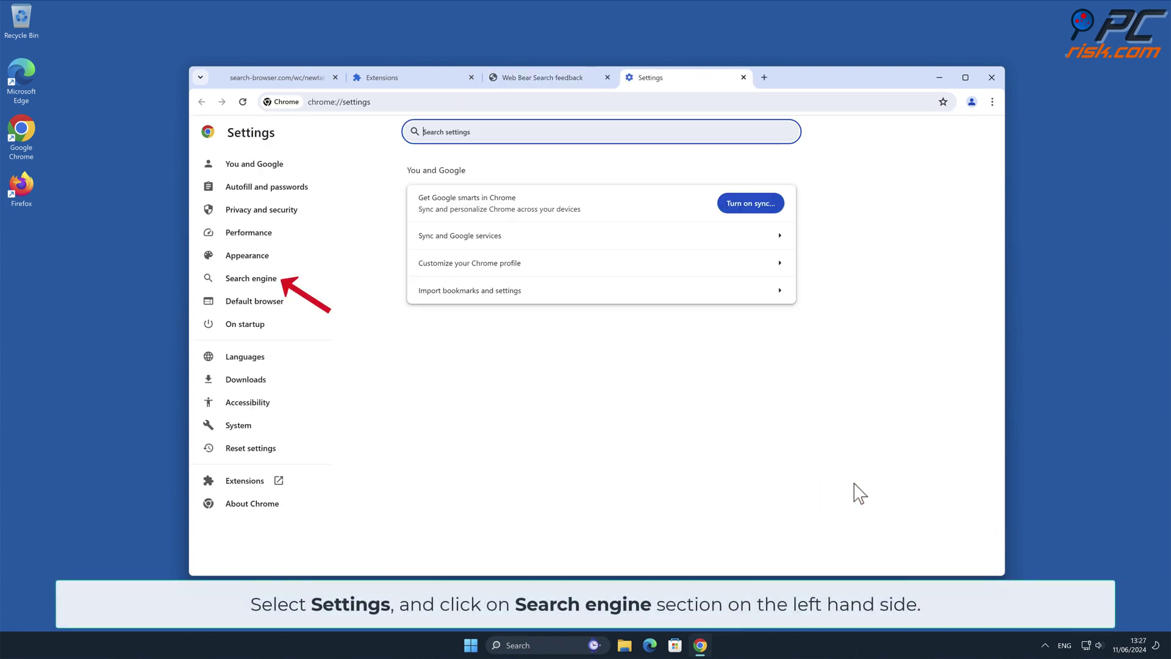
# Step: Make Google the default search engine in Manage search engines and site search
pyautogui.click(285, 281)
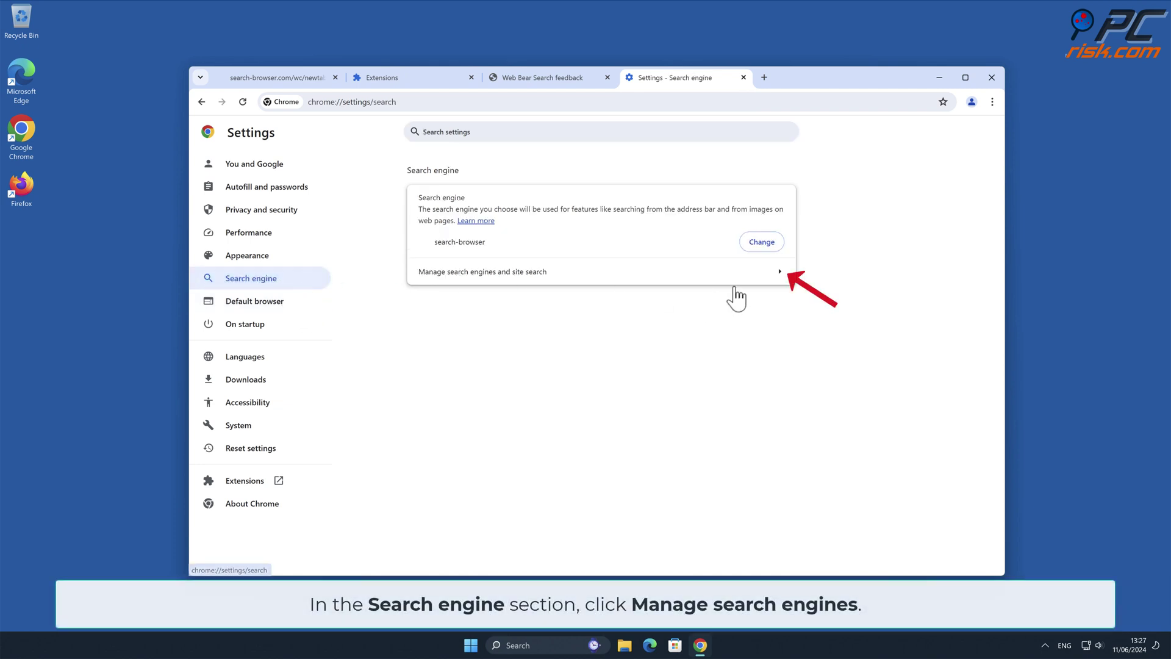
pyautogui.click(776, 275)
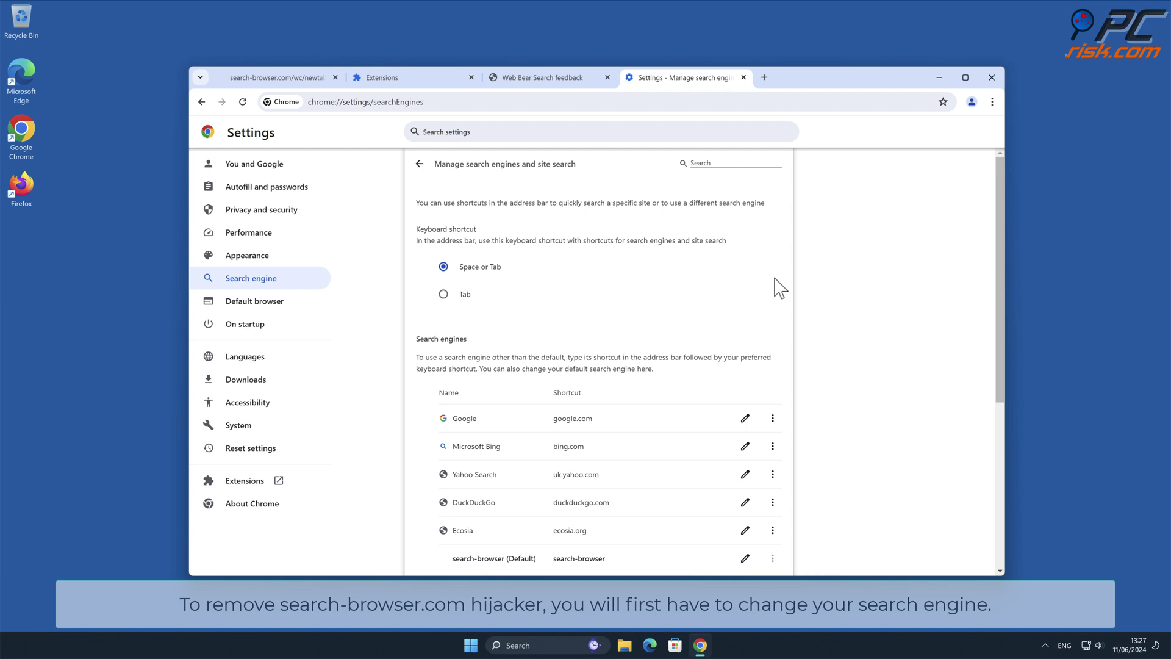
pyautogui.scroll(-2, 1003, 241)
pyautogui.moveTo(1002, 241); pyautogui.dragTo(1004, 325)
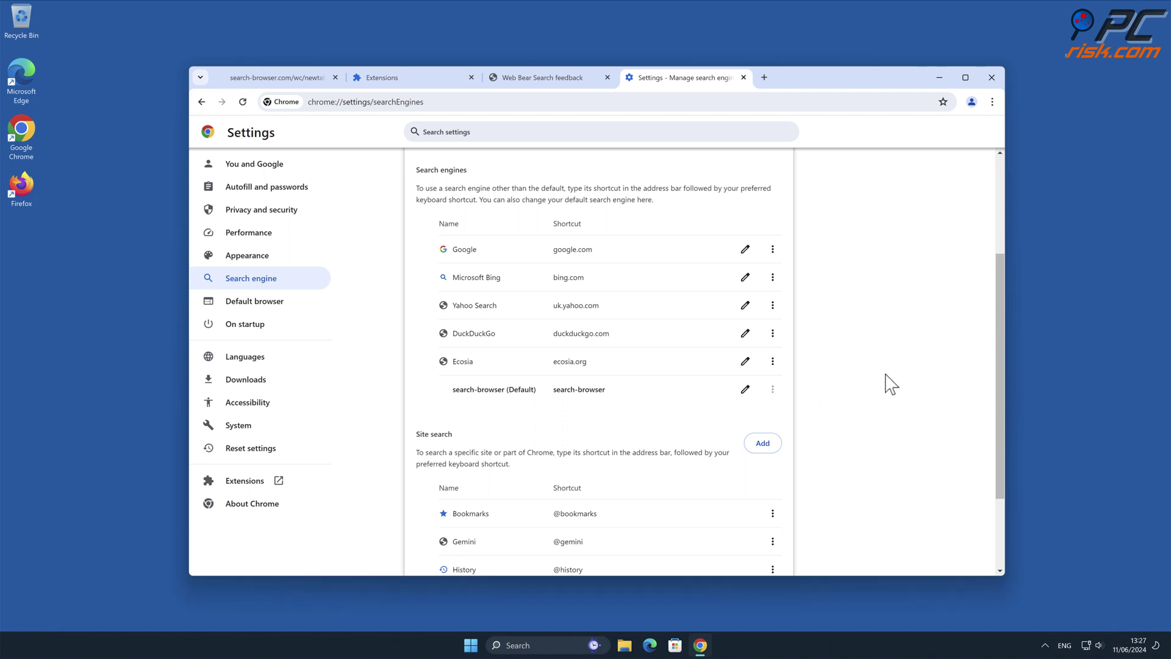
pyautogui.click(773, 250)
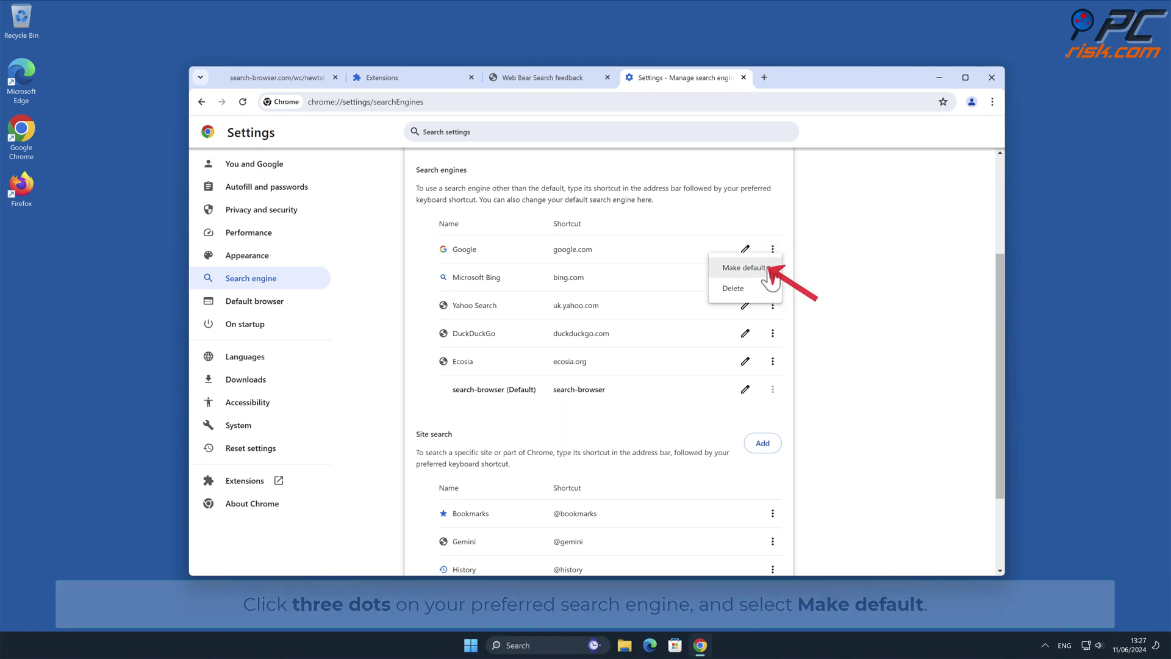
pyautogui.click(770, 268)
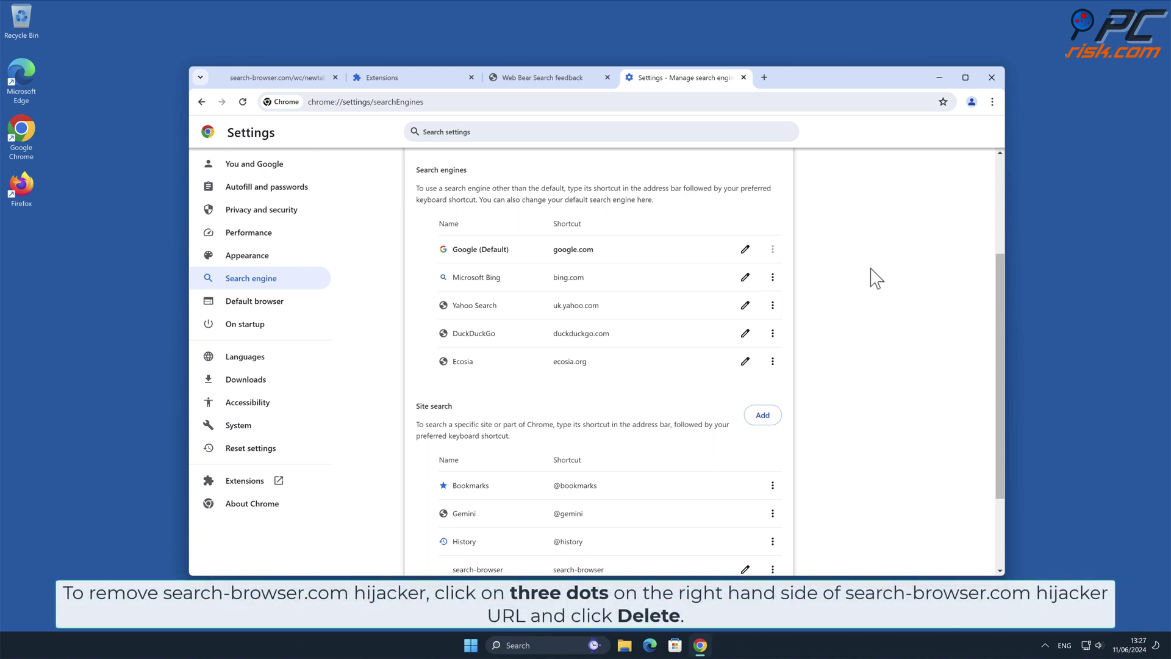
# Step: Delete the search-browser entry from the site search list
pyautogui.moveTo(998, 266); pyautogui.dragTo(996, 352)
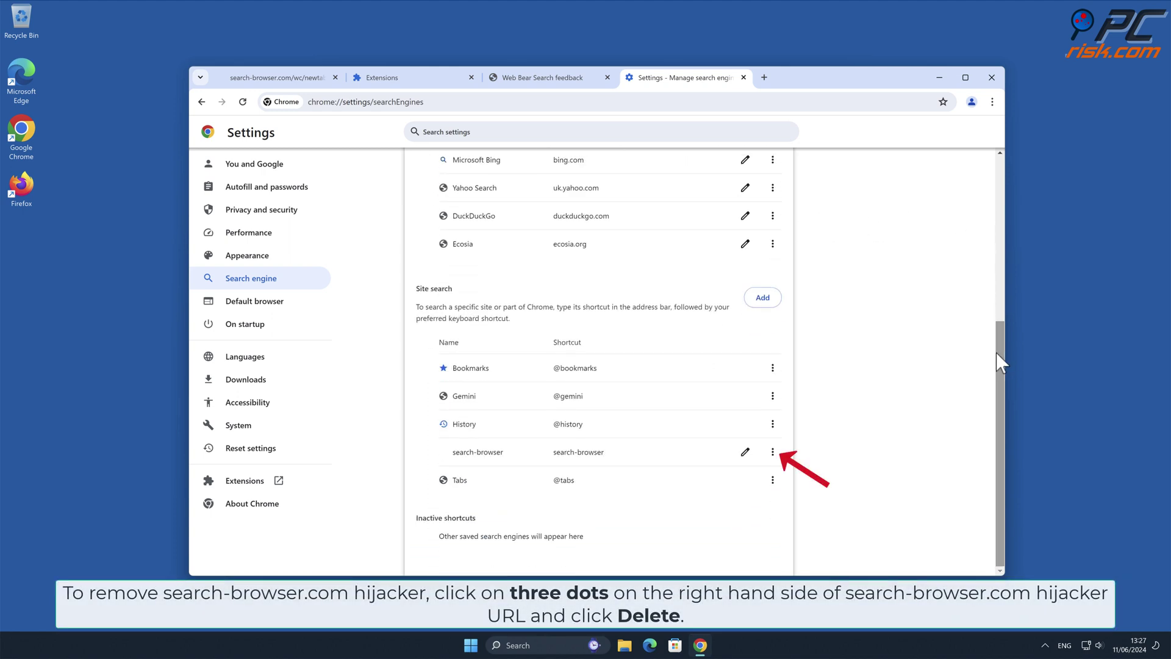
pyautogui.click(773, 452)
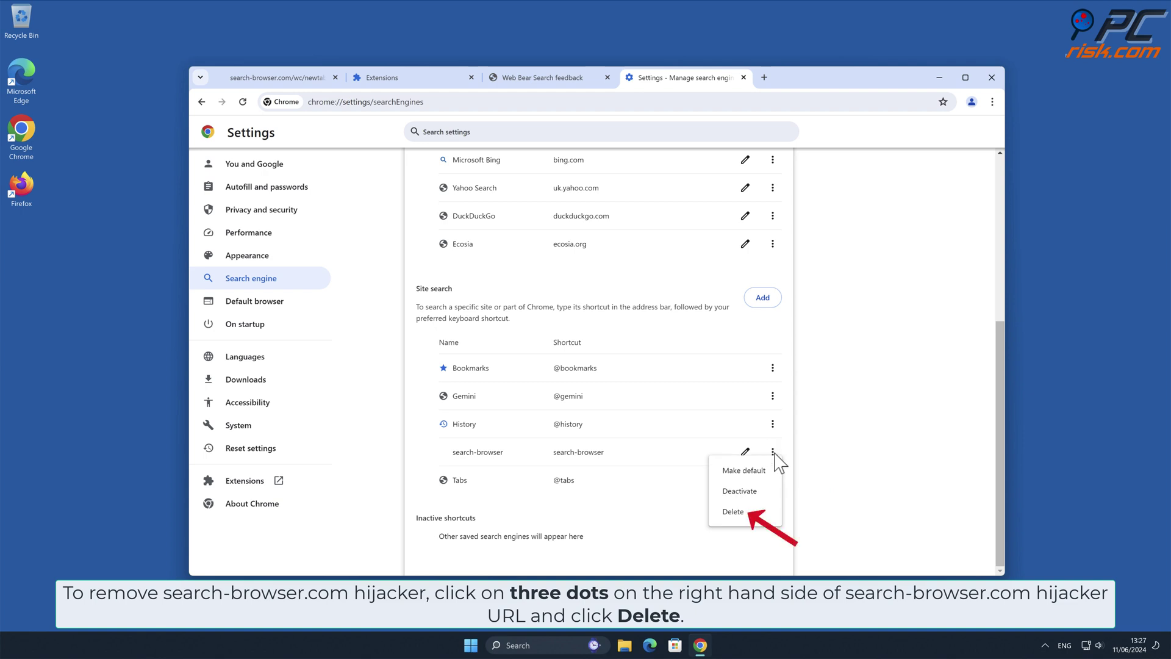
pyautogui.click(755, 512)
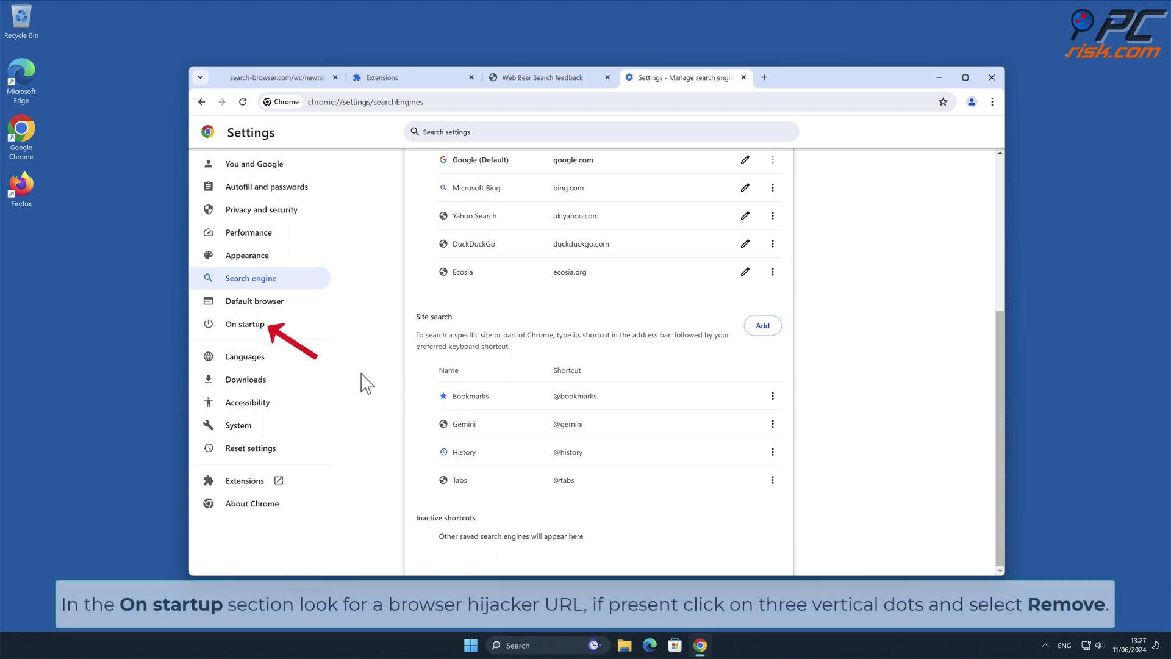
# Step: Remove the search-browser.com pages from Chrome's On startup settings and close Chrome
pyautogui.click(274, 339)
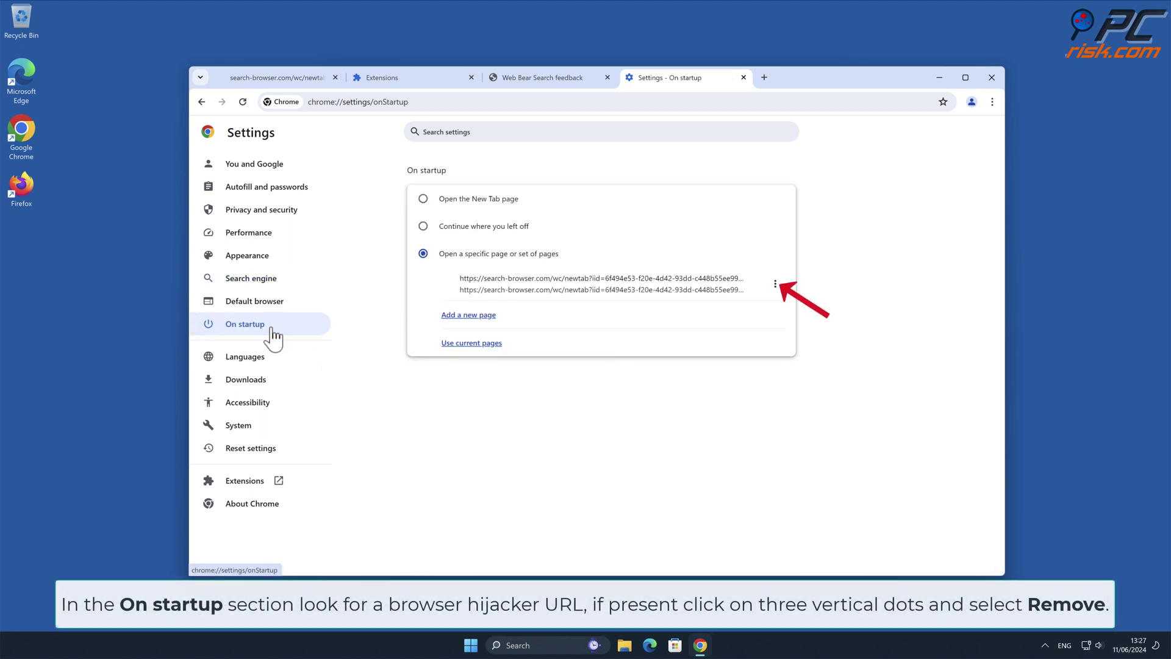
pyautogui.click(776, 284)
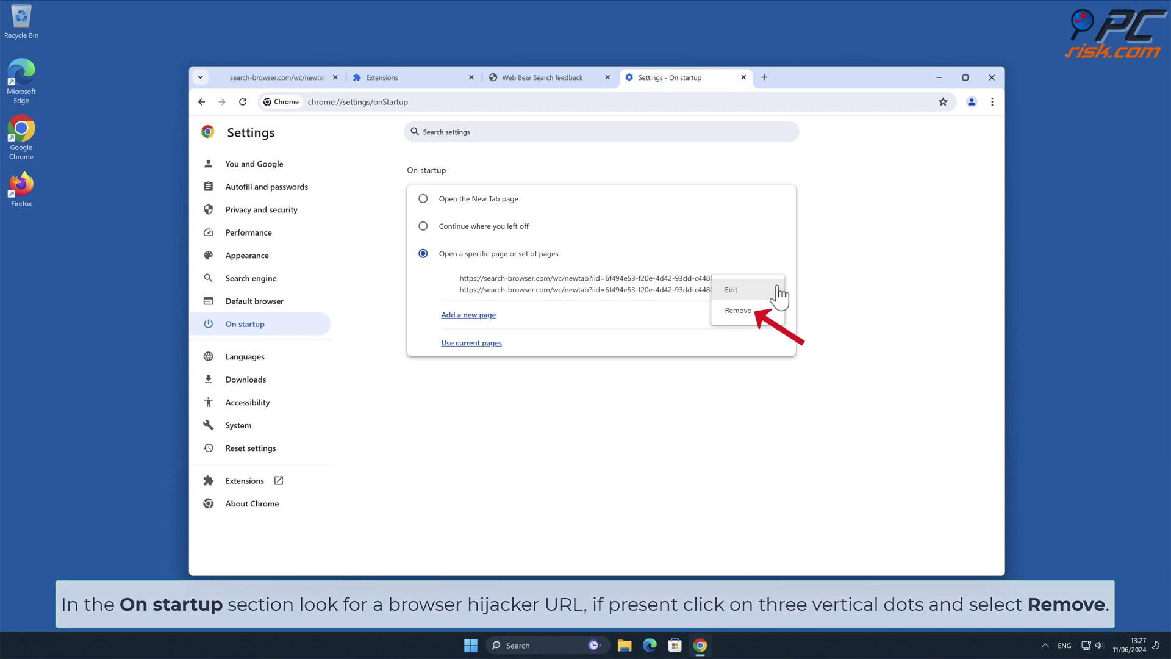
pyautogui.click(756, 312)
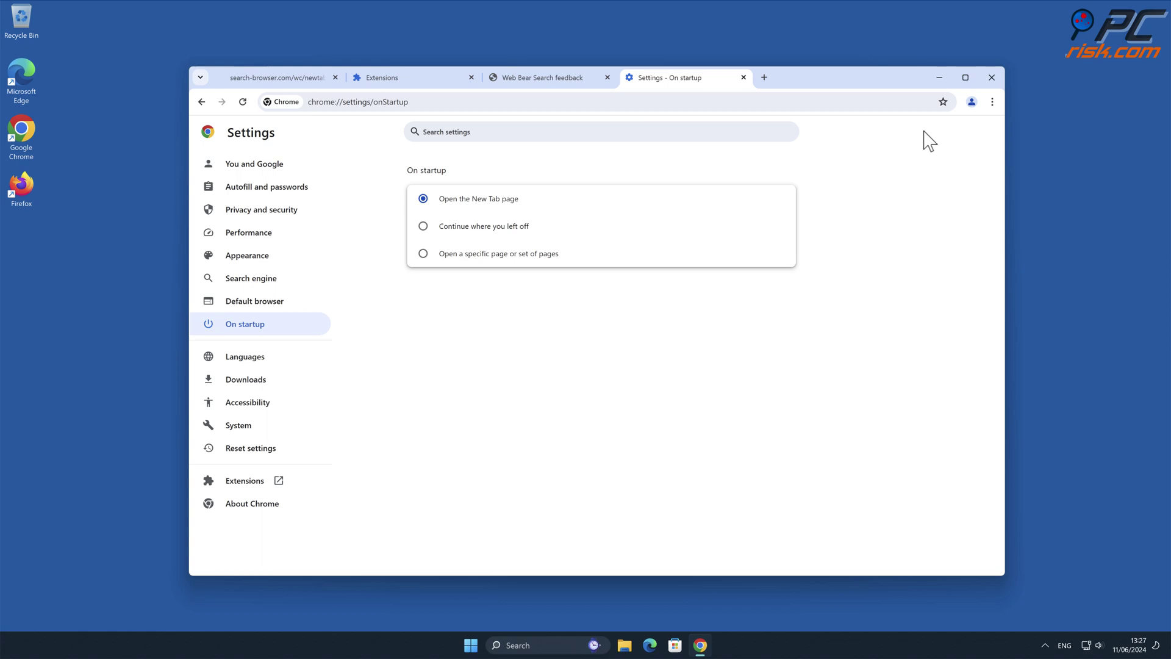
pyautogui.click(988, 81)
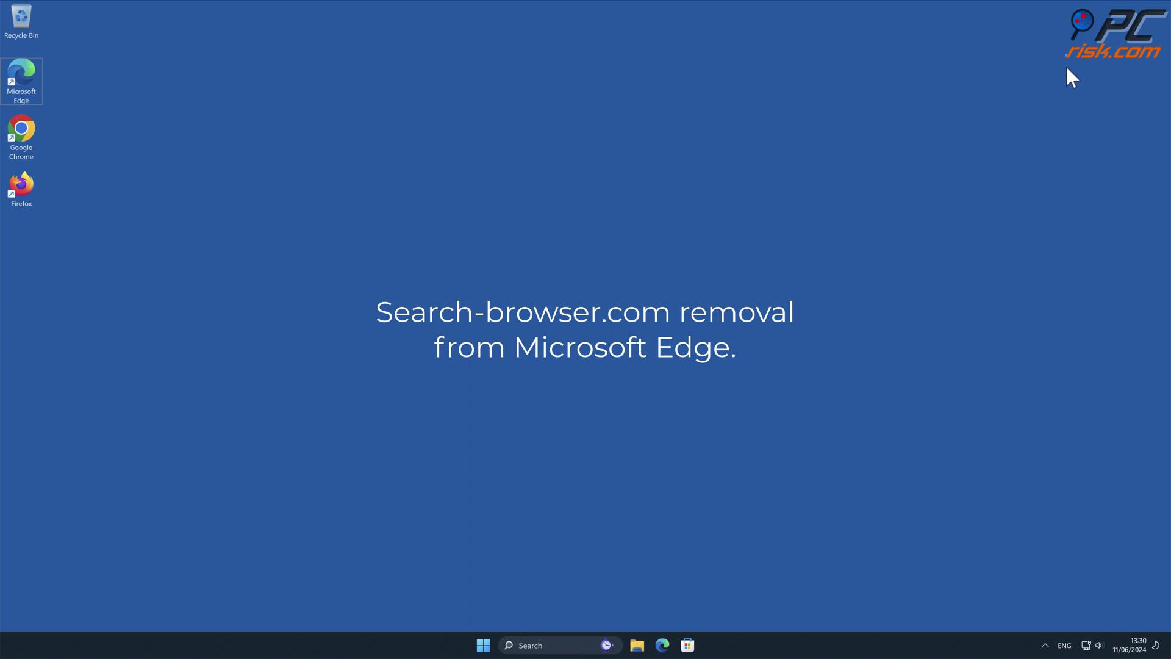
# Step: Launch Edge and remove the Web Bear Search extension from its Manage extensions page
pyautogui.doubleClick(36, 75)
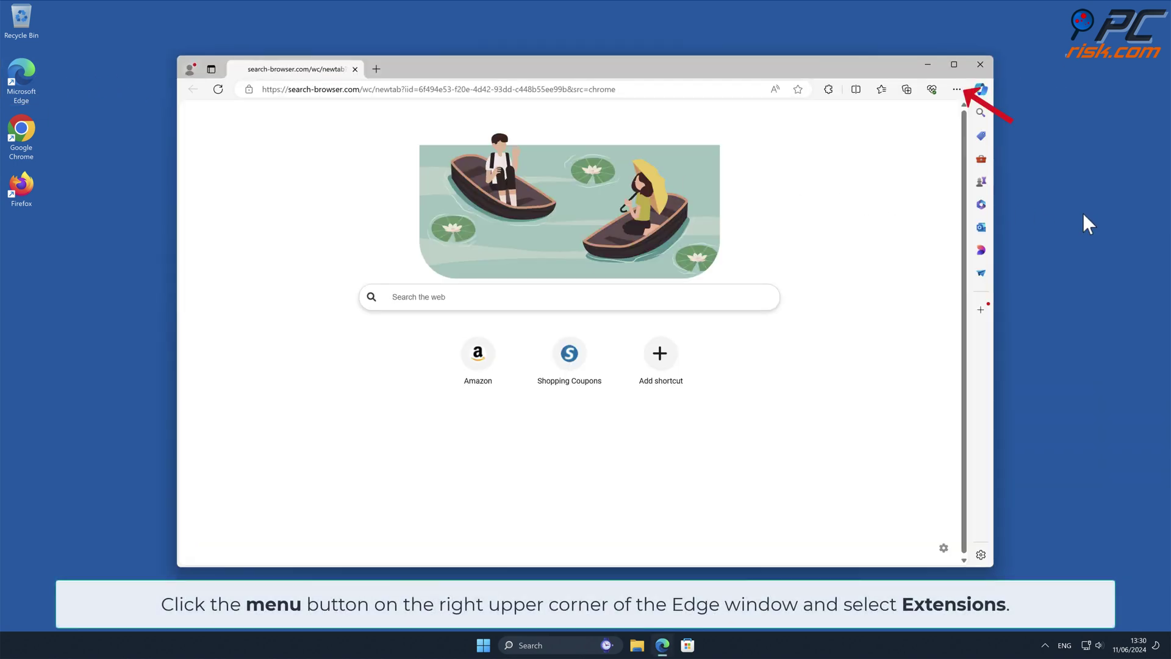
pyautogui.click(956, 92)
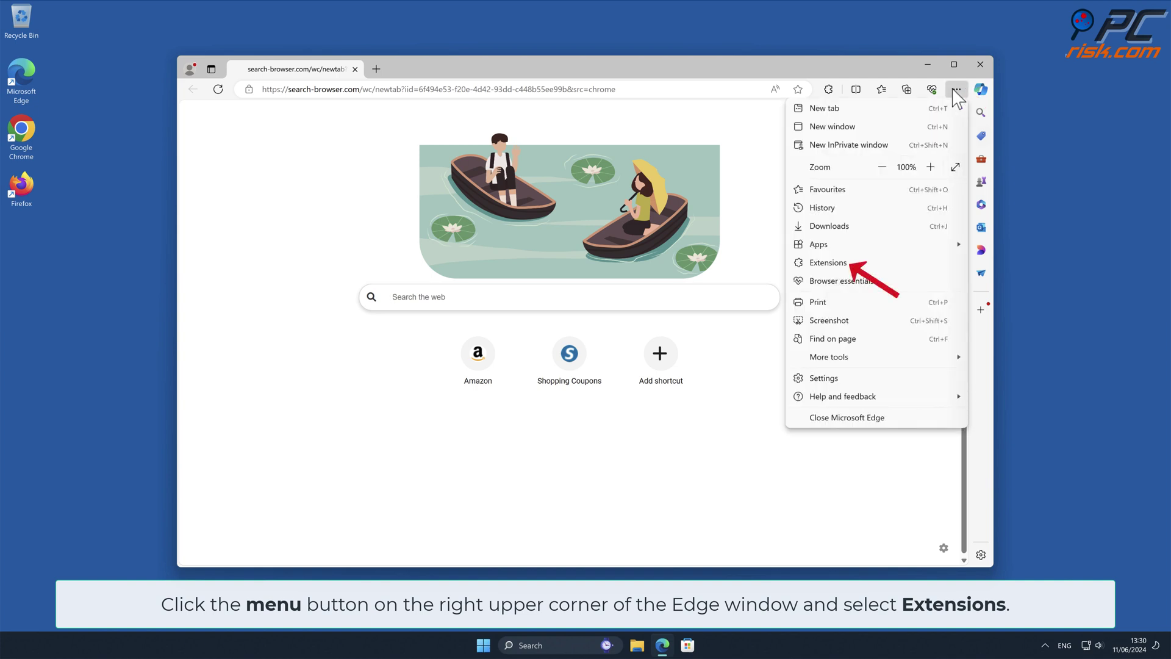
pyautogui.click(848, 264)
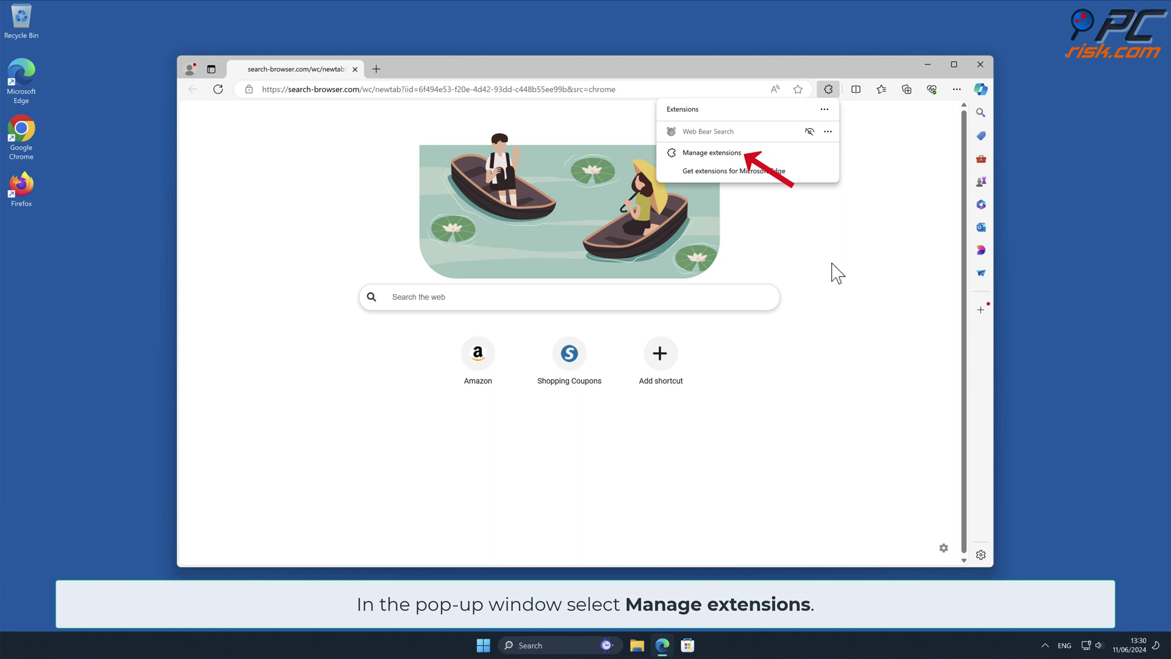
pyautogui.click(756, 155)
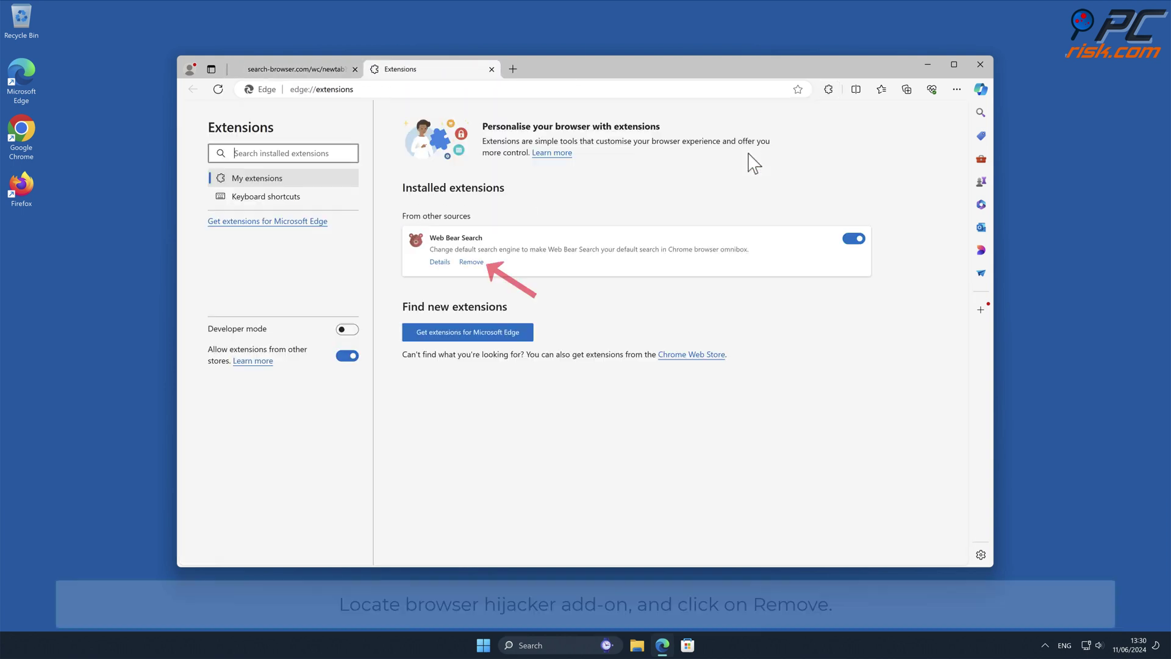
pyautogui.click(472, 263)
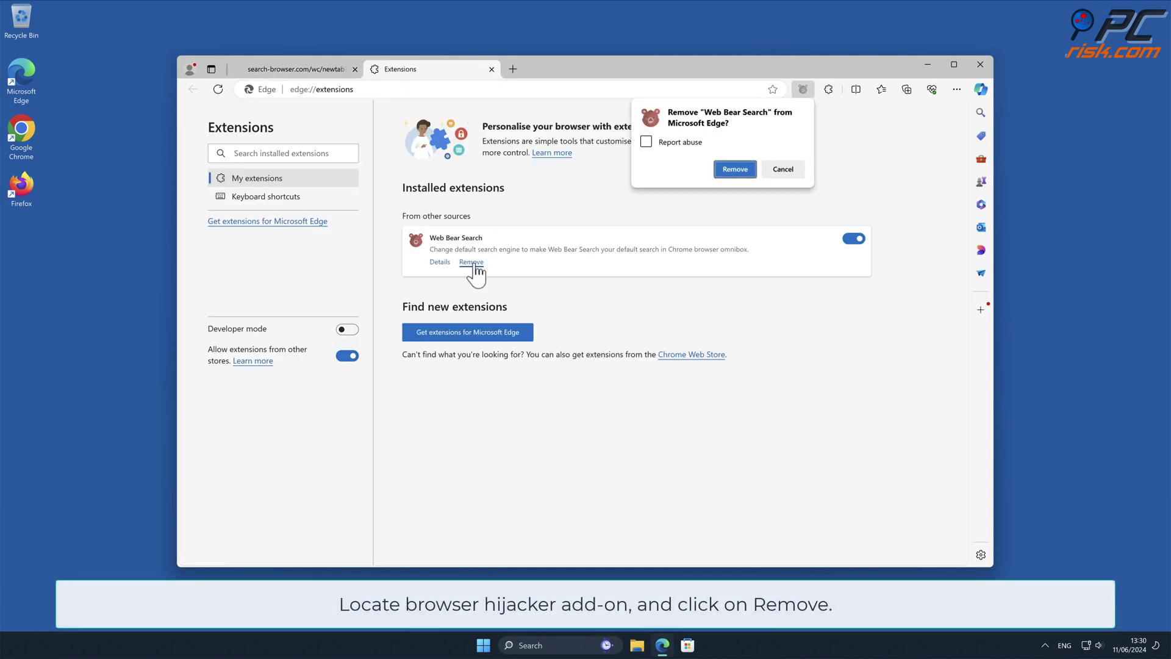
pyautogui.click(736, 170)
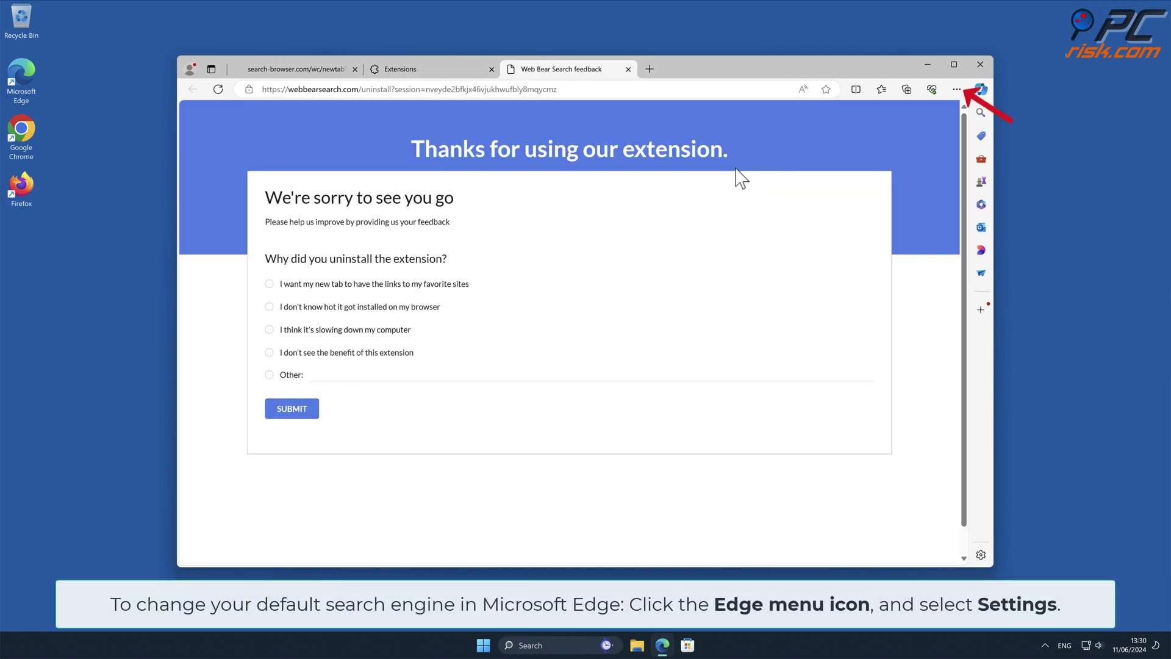
# Step: Go to Edge Settings > Privacy, search, and services > Address bar and search
pyautogui.click(956, 92)
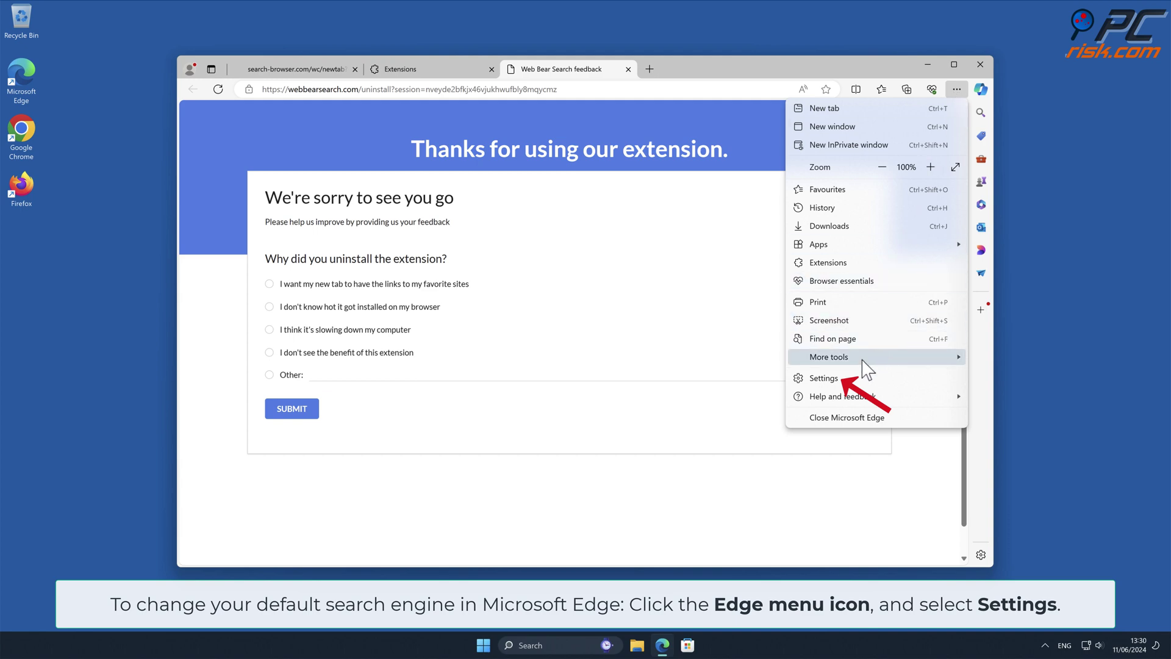
pyautogui.click(839, 379)
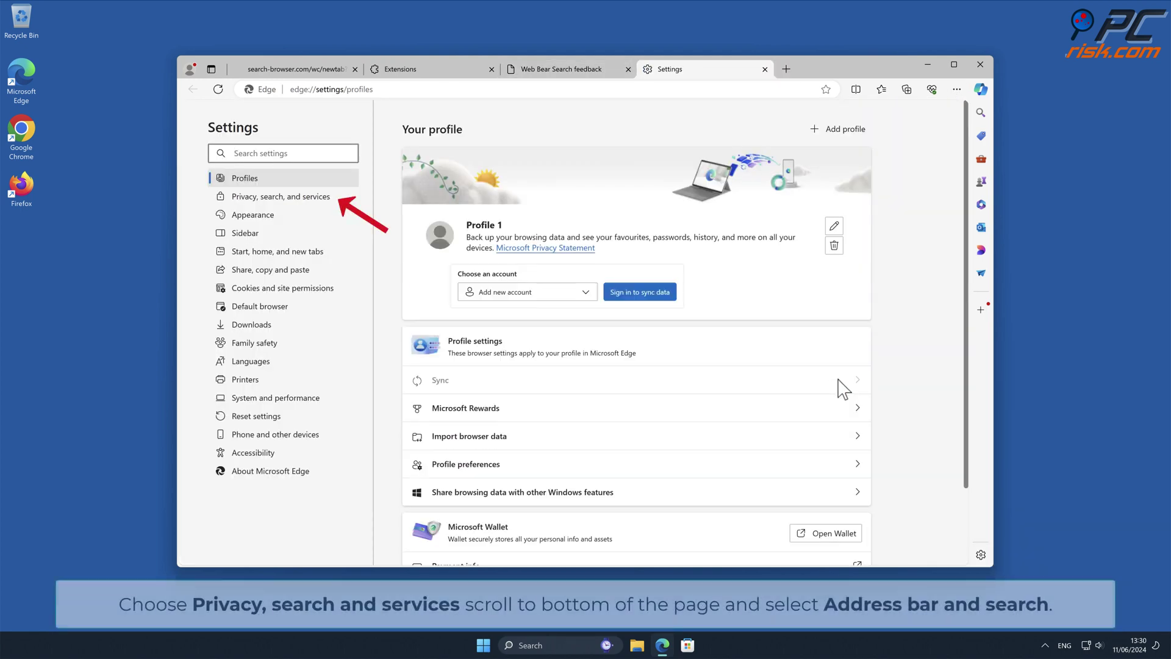
pyautogui.click(315, 197)
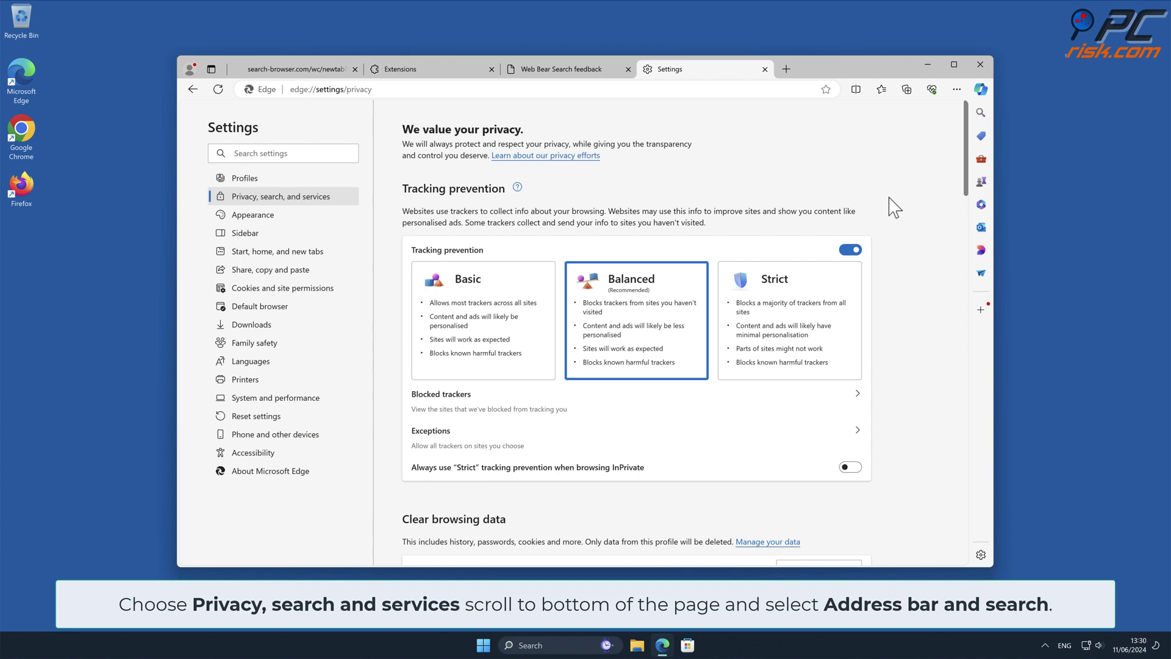
pyautogui.moveTo(967, 159); pyautogui.dragTo(970, 546)
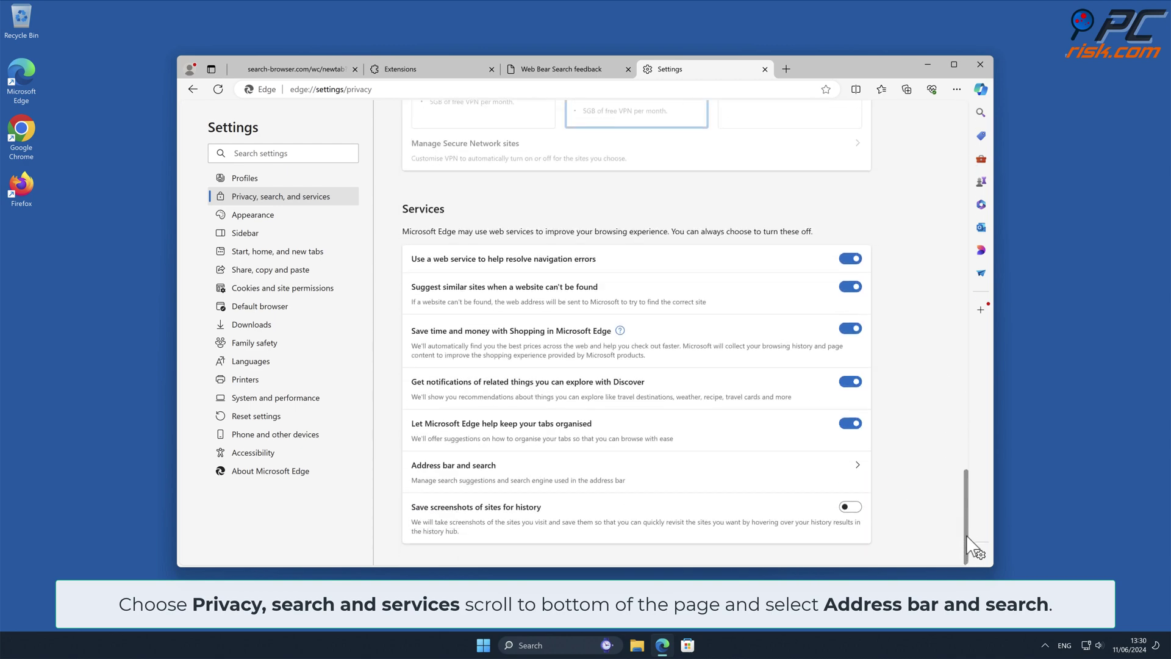
pyautogui.click(865, 473)
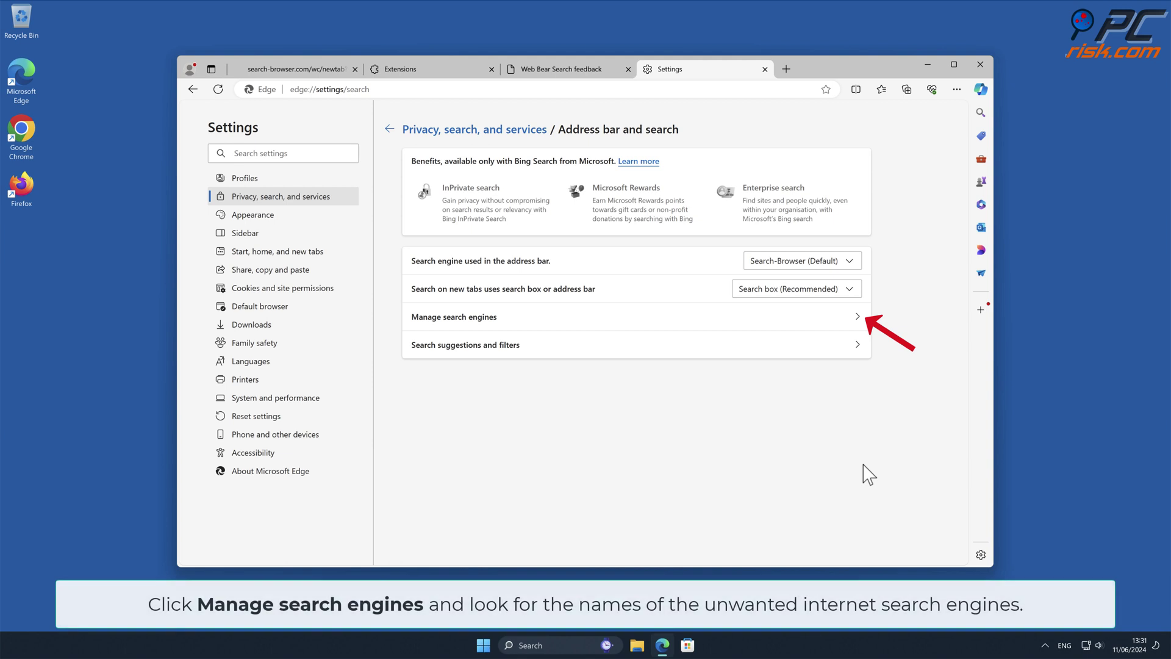
# Step: In Manage search engines, set Bing as default and remove the Search-Browser entry
pyautogui.click(858, 317)
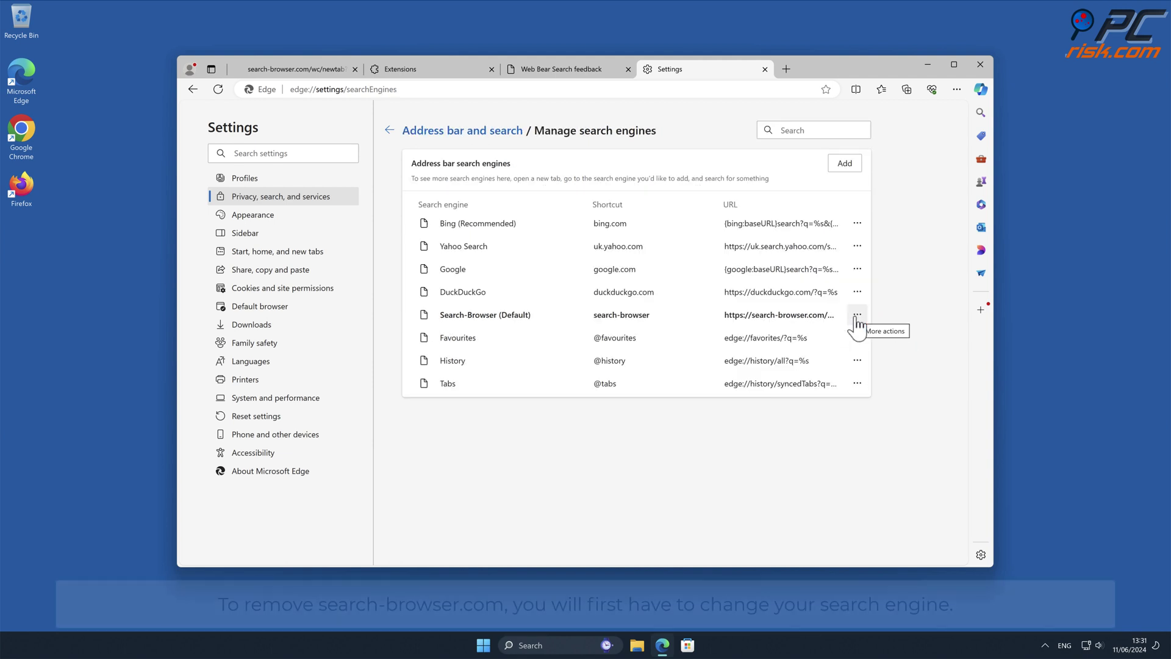
pyautogui.click(857, 317)
pyautogui.click(938, 317)
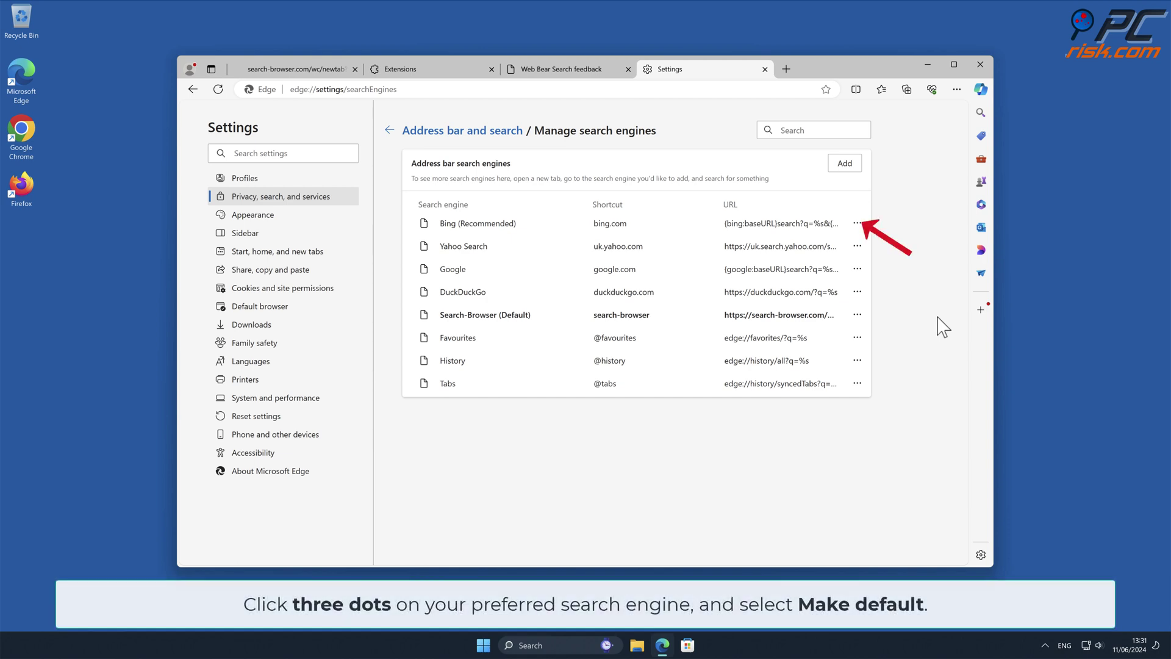
pyautogui.click(857, 223)
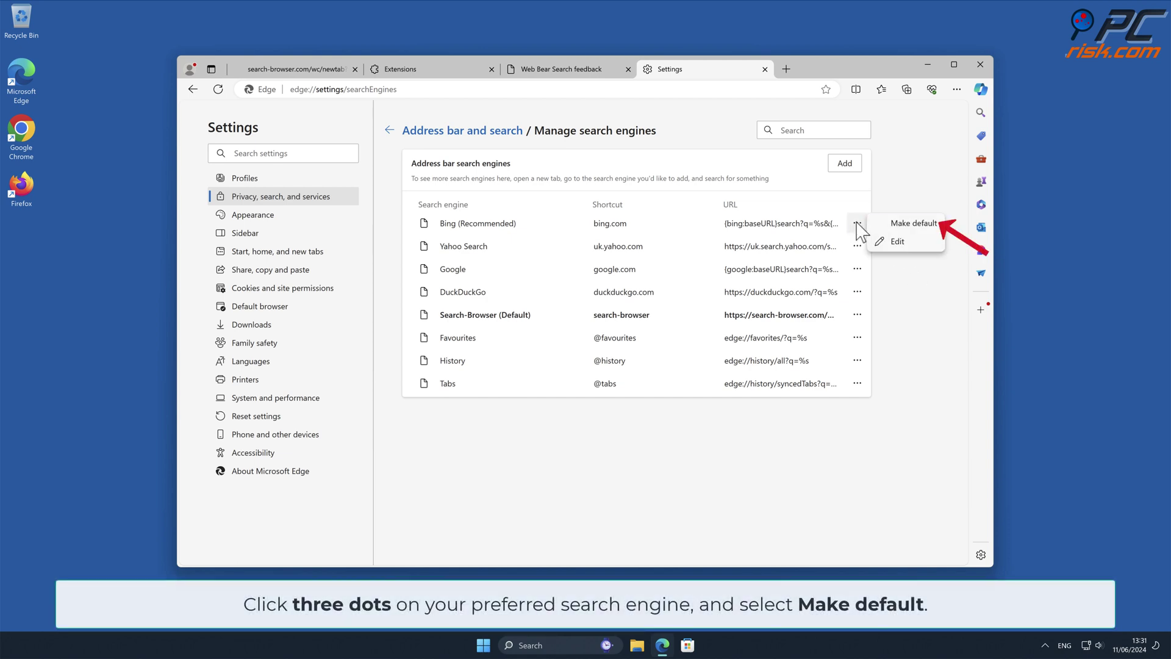
pyautogui.click(913, 224)
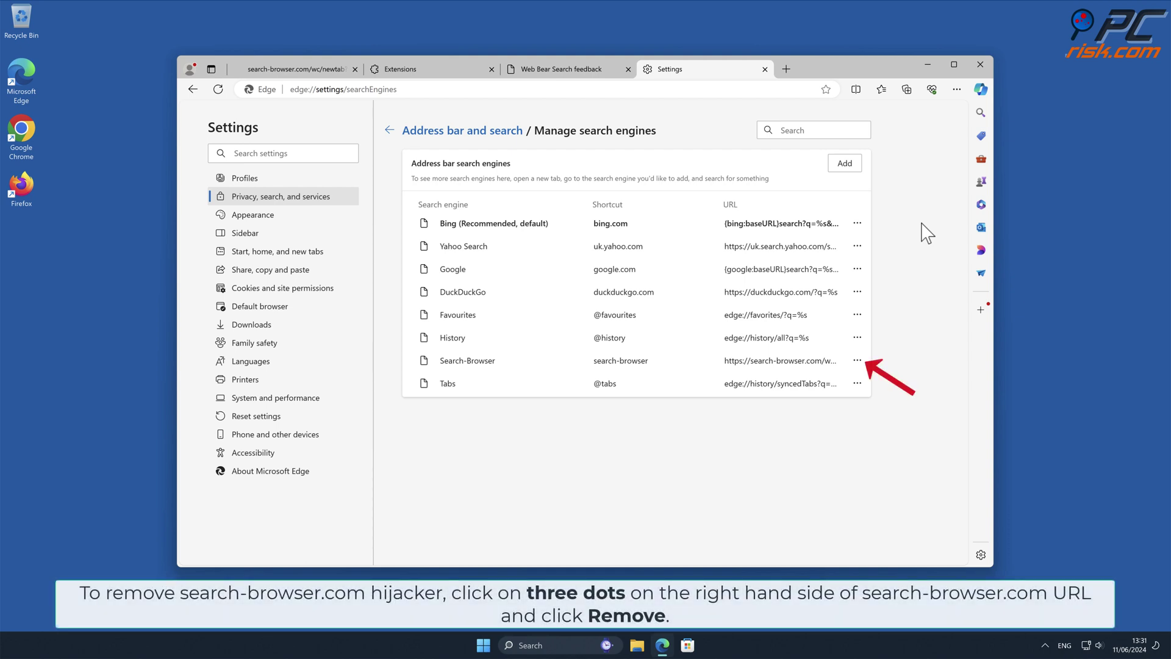
pyautogui.click(857, 361)
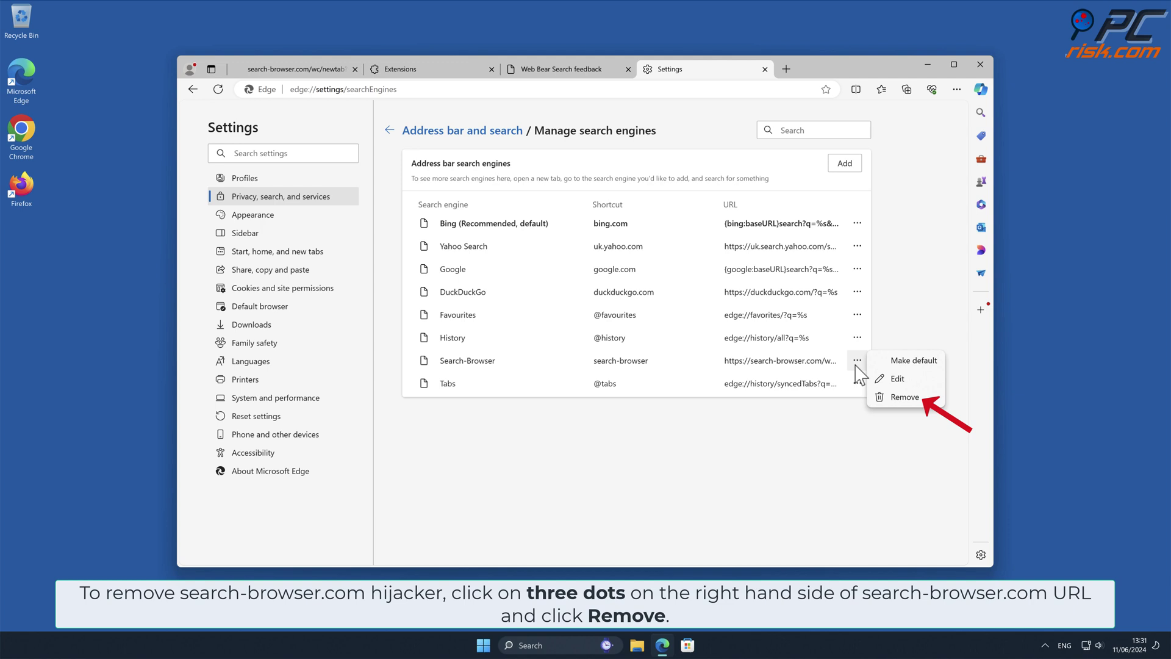
pyautogui.click(925, 402)
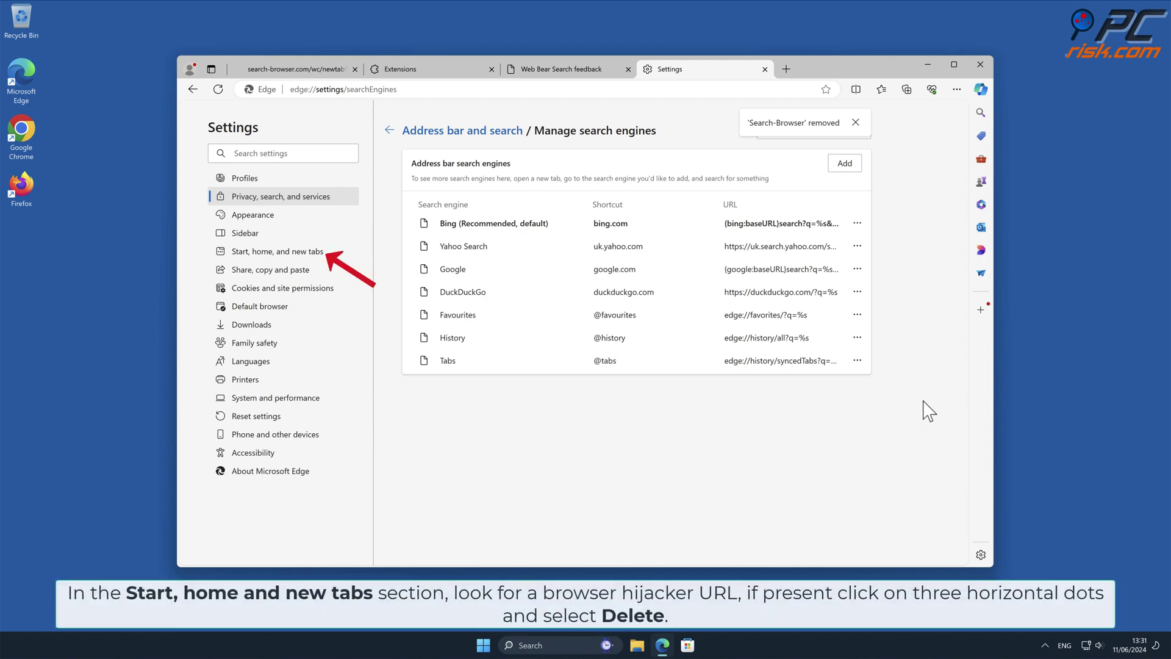
# Step: Delete the search-browser.com page under Start, home, and new tabs, then close Edge
pyautogui.click(331, 257)
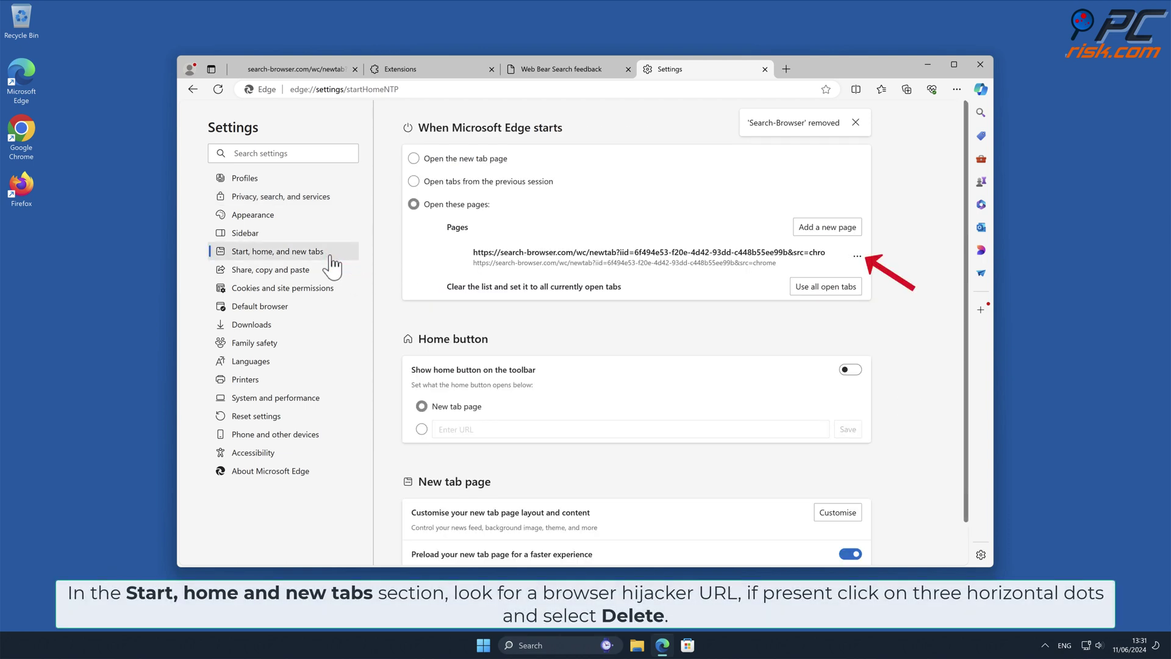
pyautogui.click(858, 257)
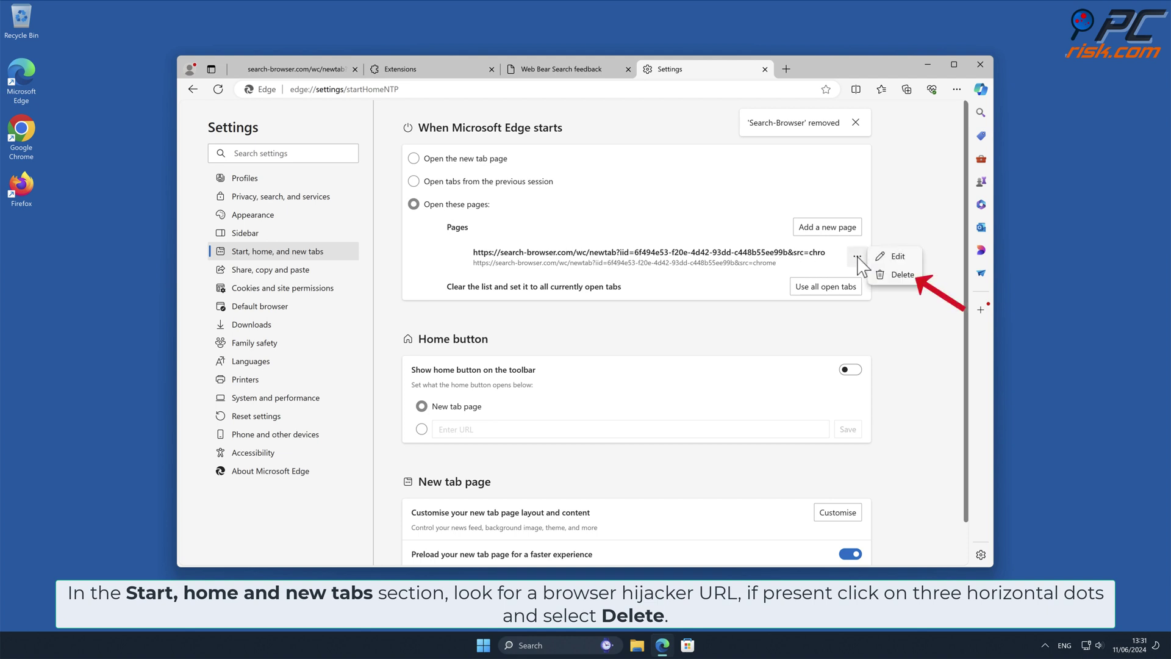
pyautogui.click(907, 276)
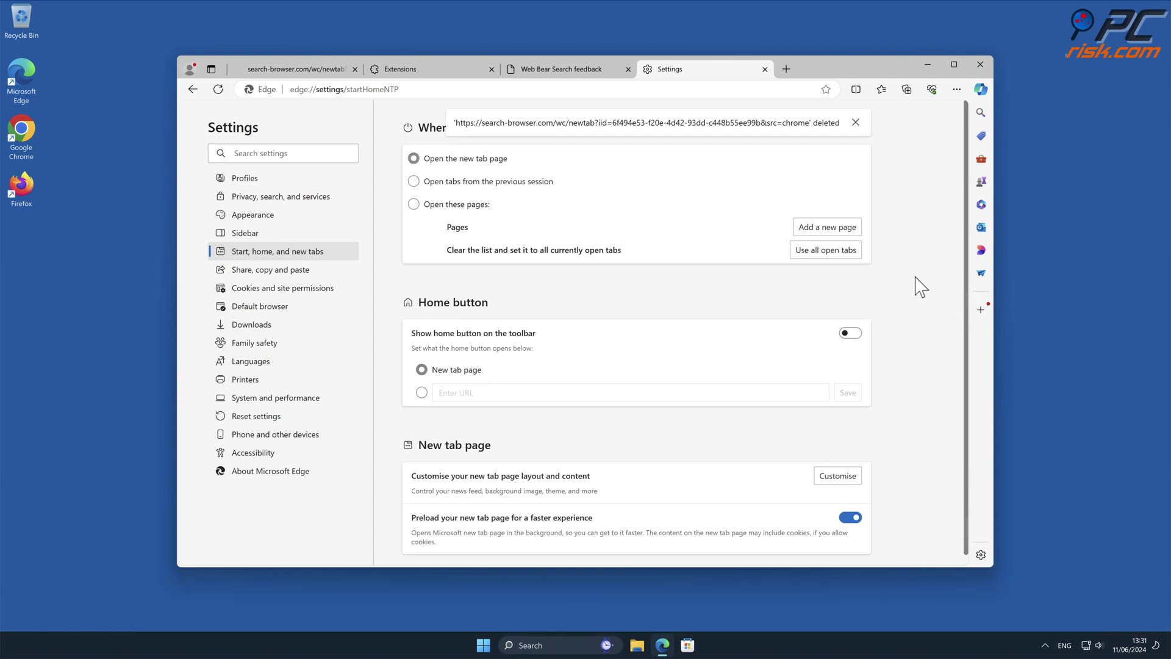
pyautogui.click(980, 64)
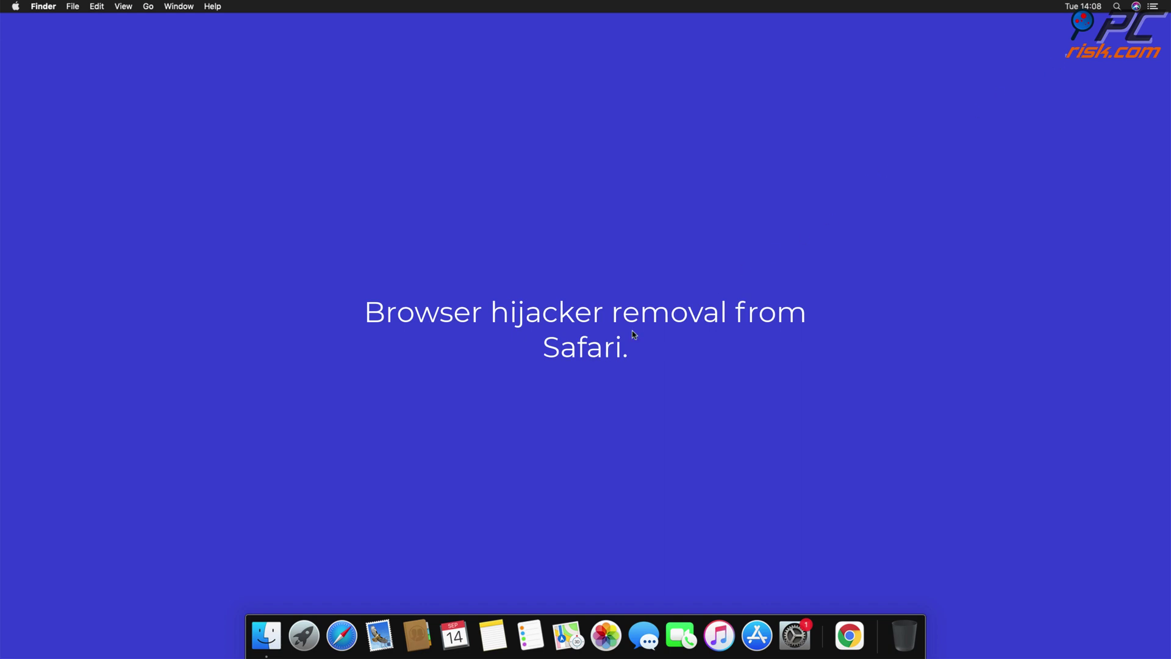
# Step: Launch Safari and view the Extensions tab of its Preferences
pyautogui.click(341, 636)
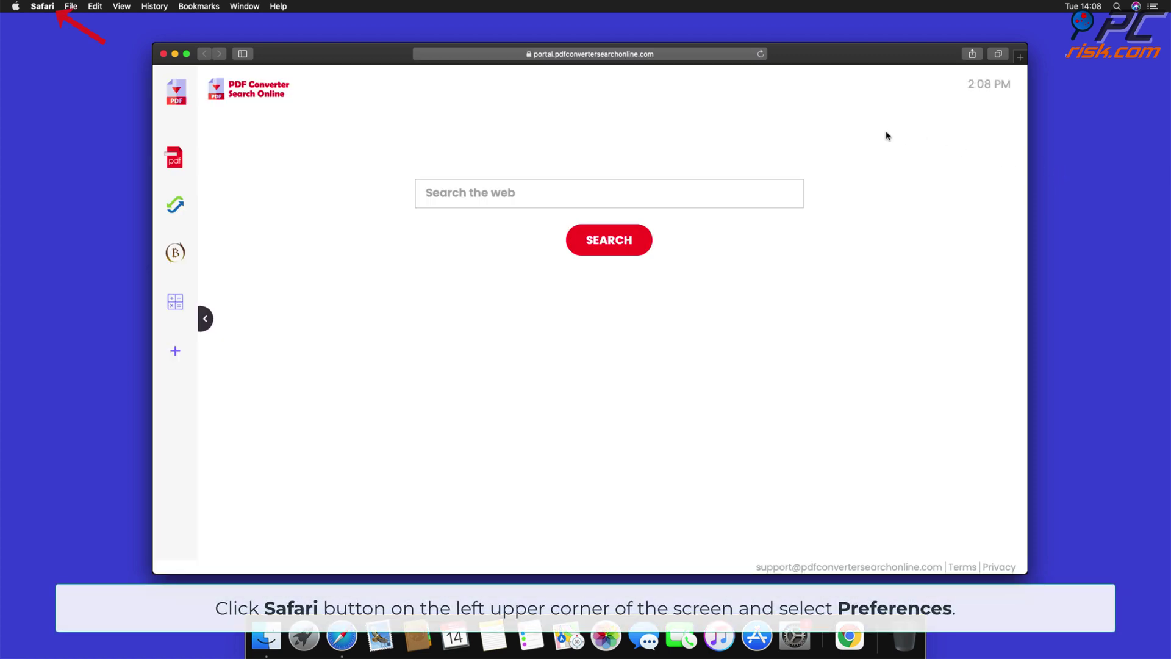
pyautogui.click(48, 7)
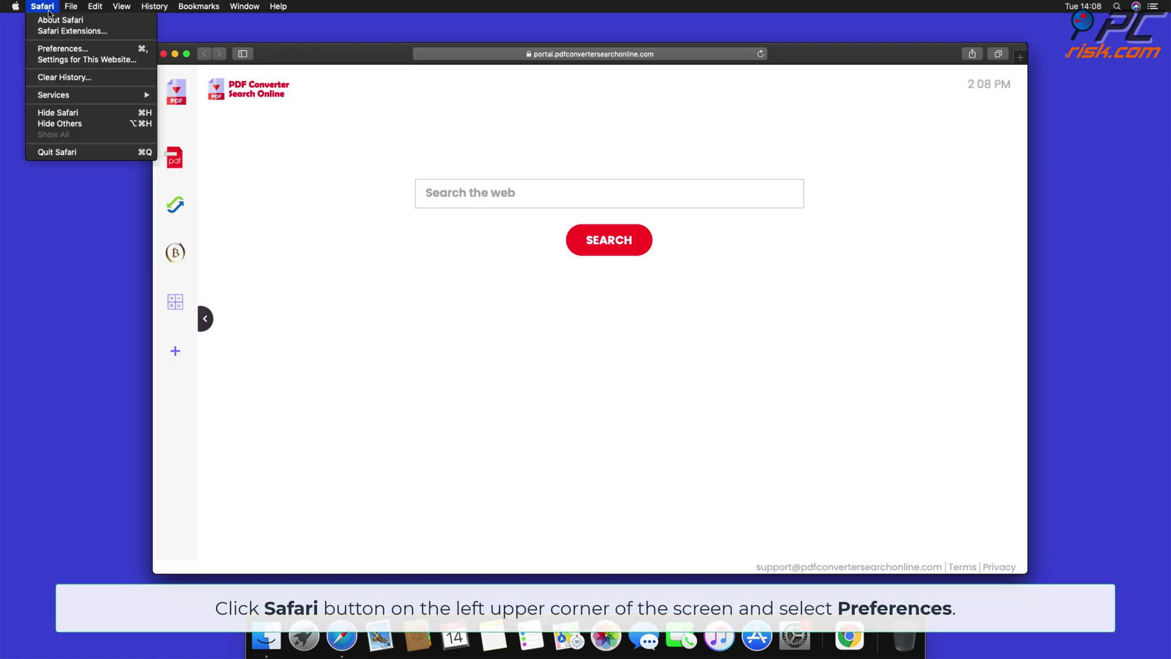
pyautogui.click(63, 49)
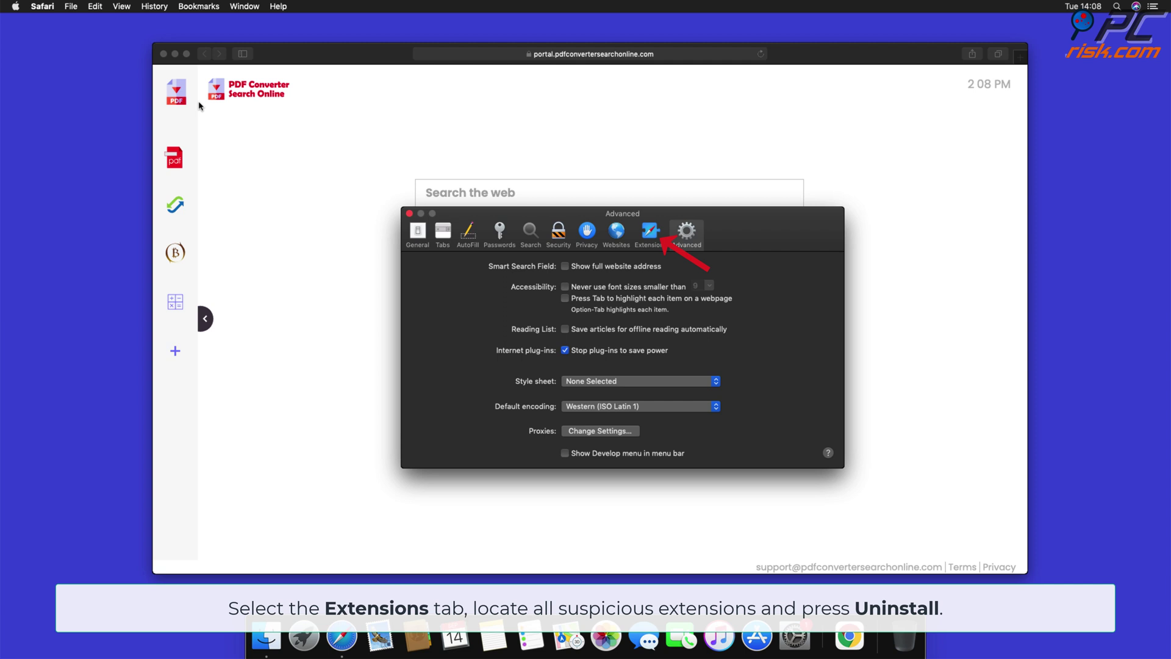
pyautogui.click(648, 241)
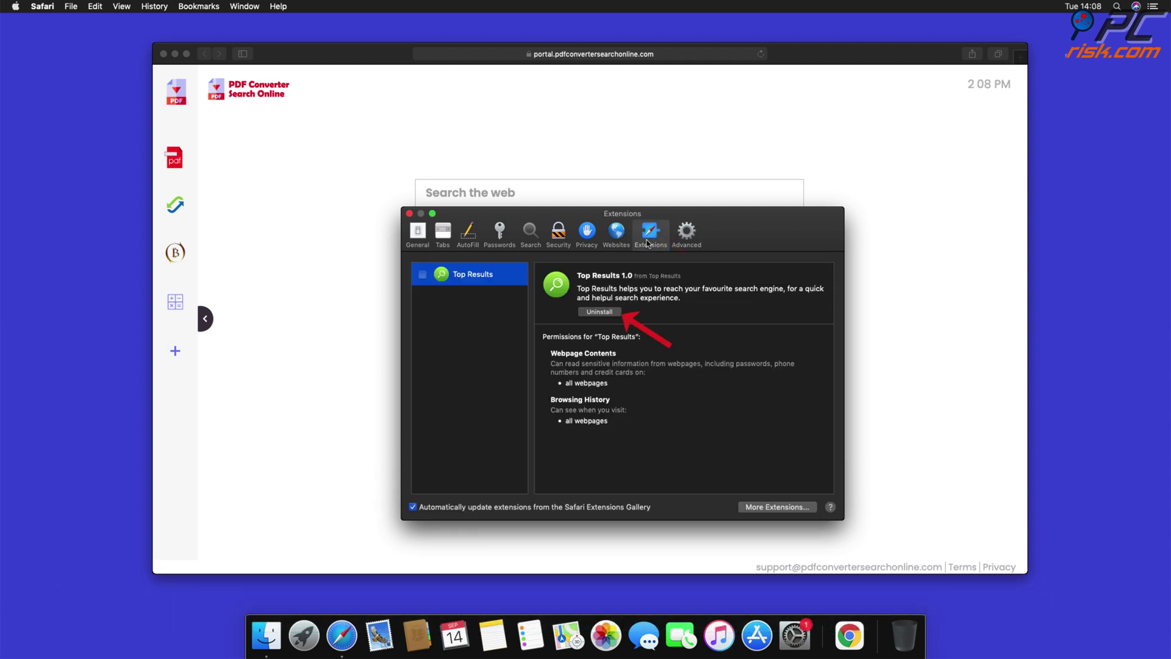
# Step: Uninstall the Top Results extension and drag its app from Finder to the Trash
pyautogui.click(601, 312)
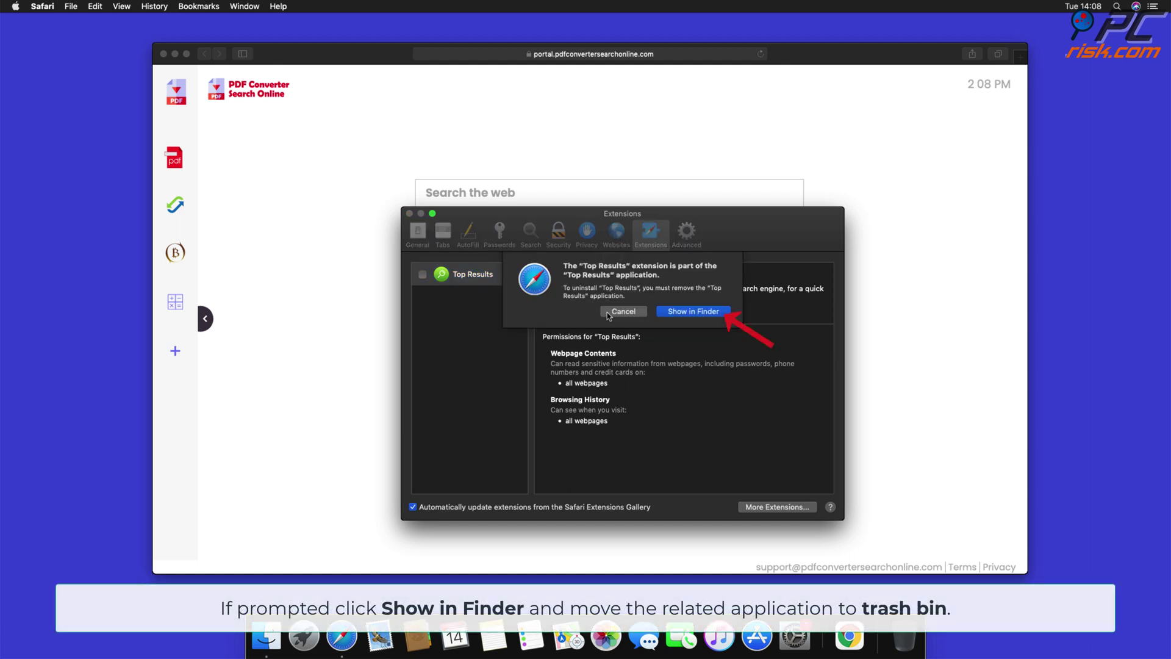
pyautogui.click(694, 311)
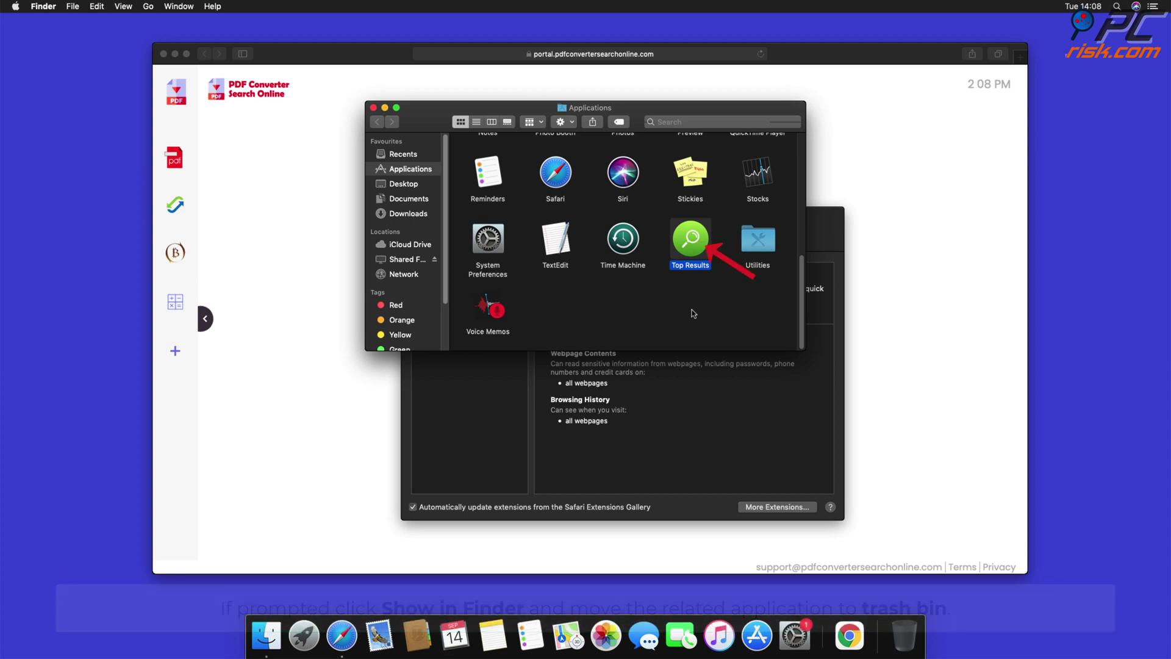
pyautogui.moveTo(691, 244); pyautogui.dragTo(909, 639)
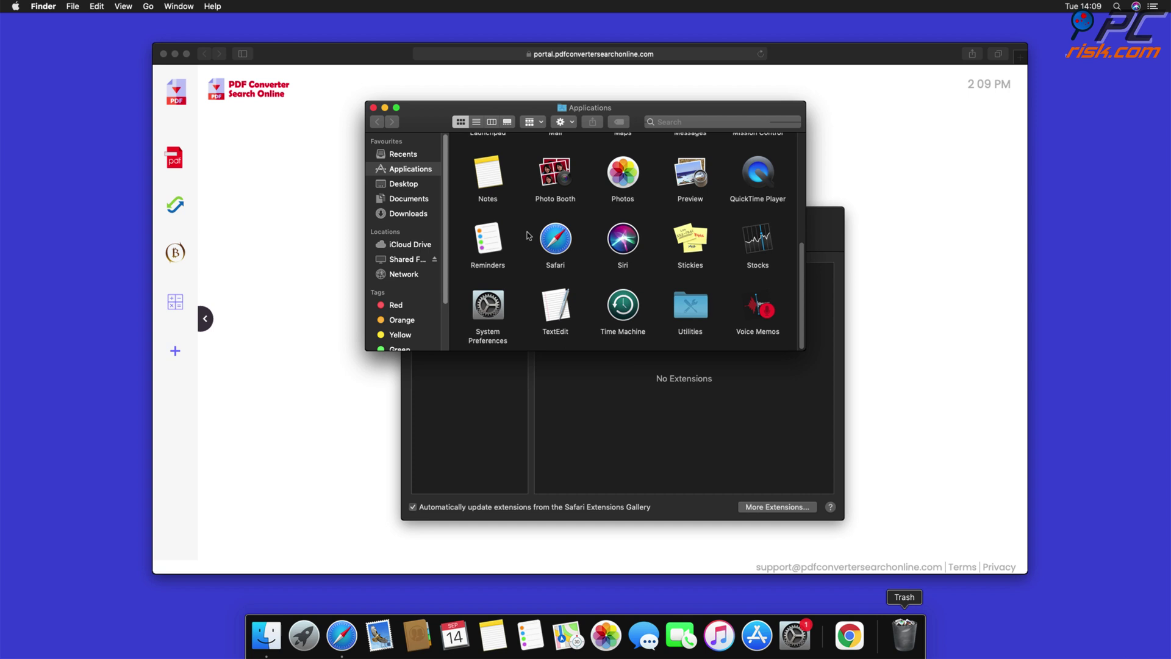
# Step: Close the Applications folder and set Safari's Search engine dropdown to Google
pyautogui.click(373, 108)
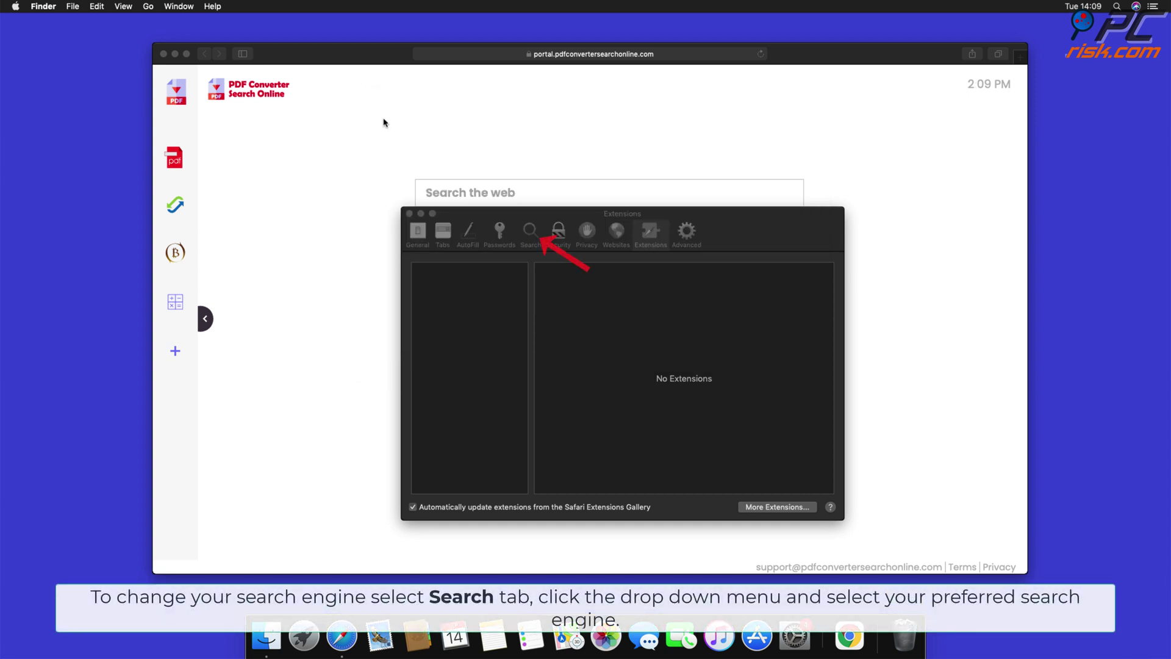
pyautogui.click(530, 235)
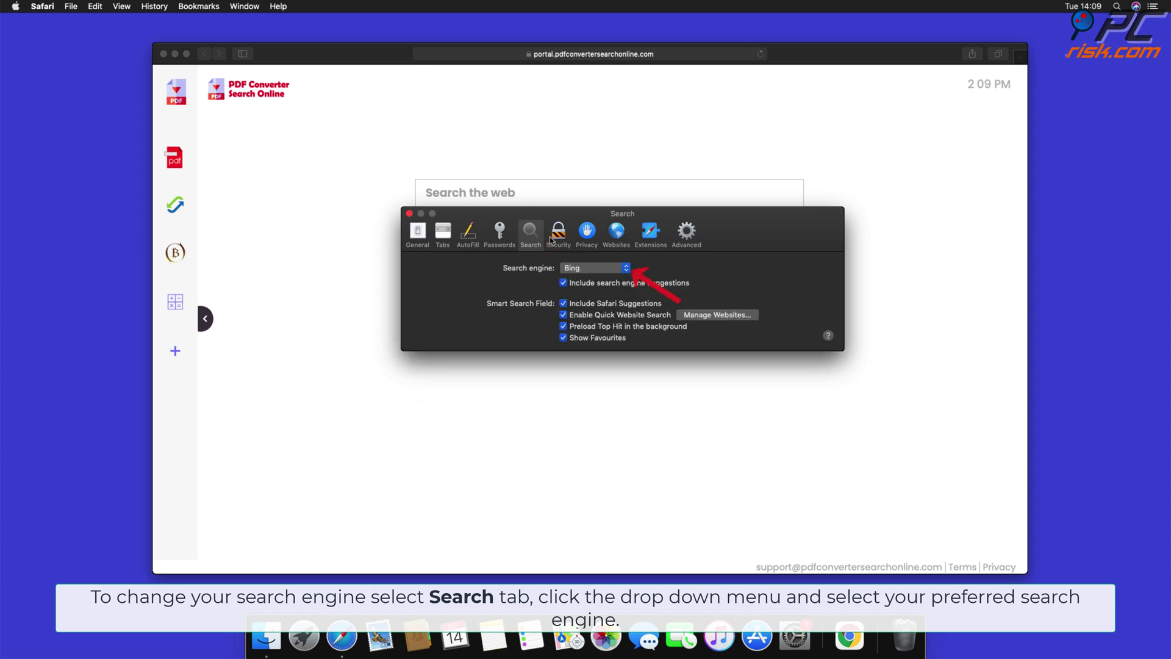
pyautogui.click(628, 273)
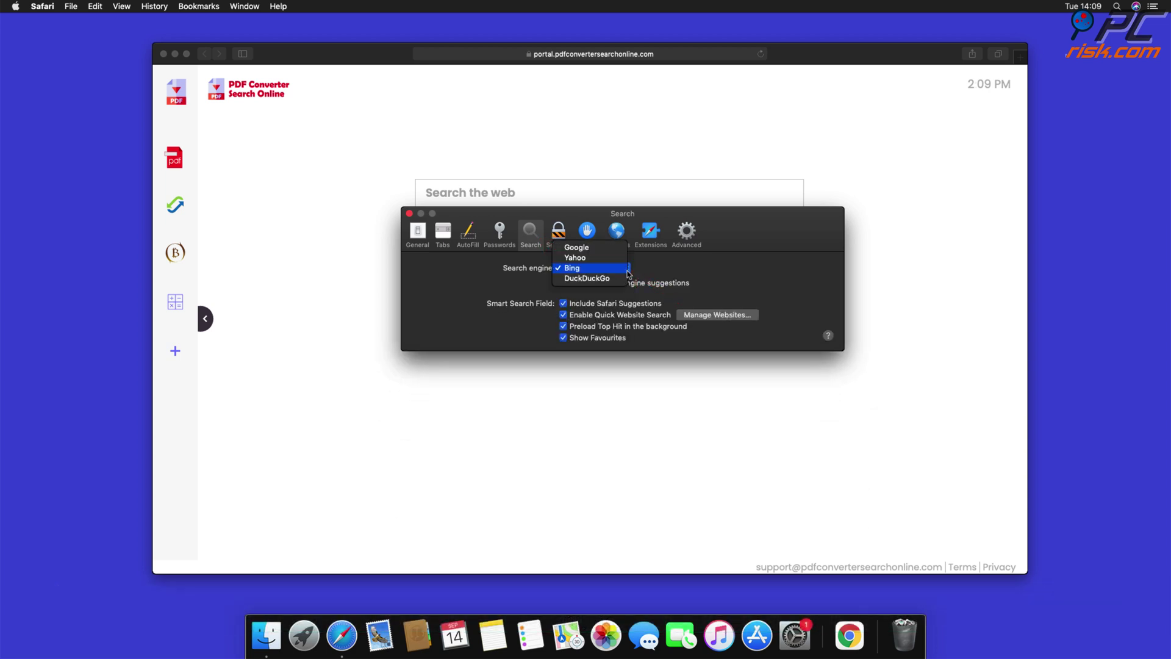
pyautogui.click(576, 248)
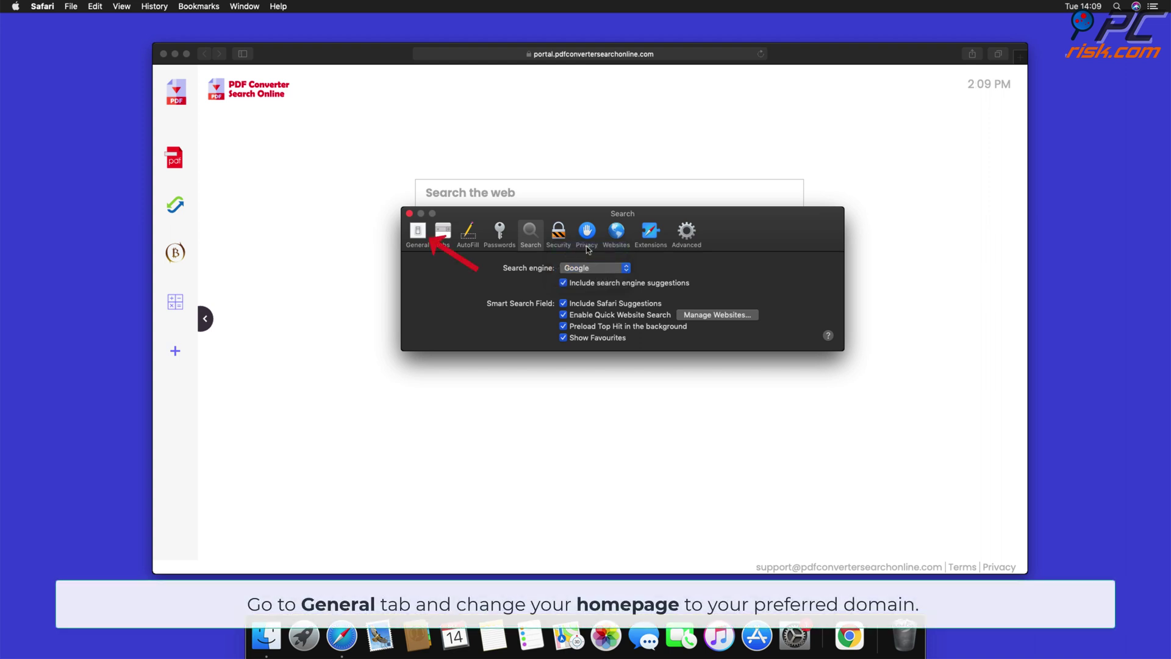
pyautogui.click(419, 232)
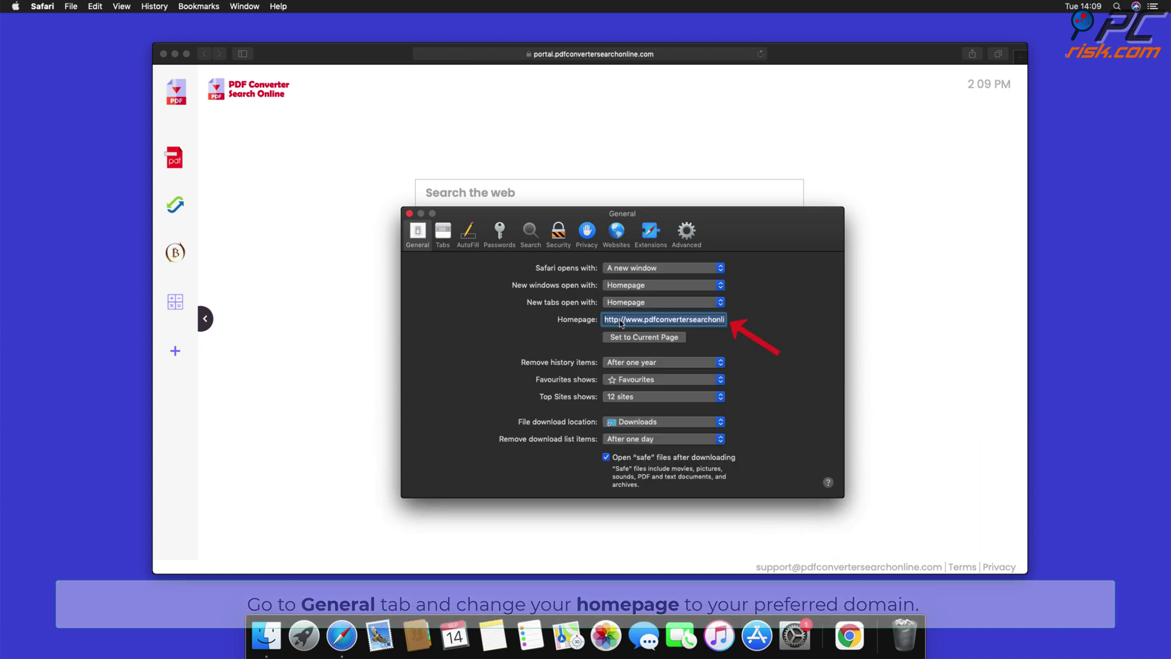
pyautogui.moveTo(604, 320); pyautogui.dragTo(807, 336)
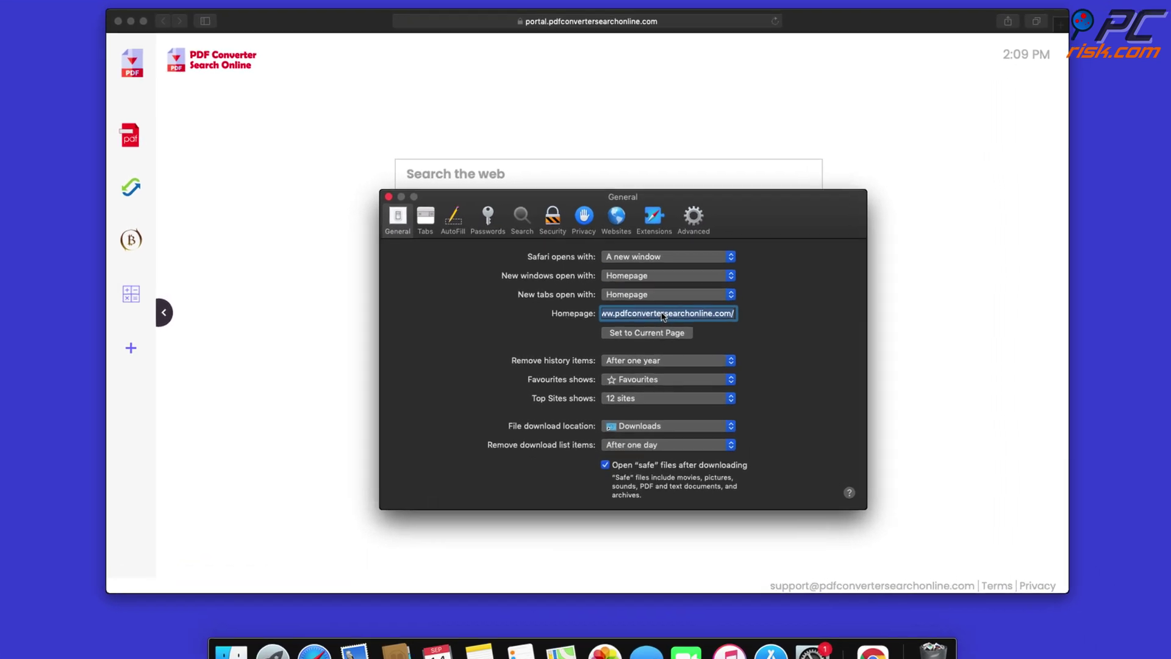
pyautogui.press('BackSpace')
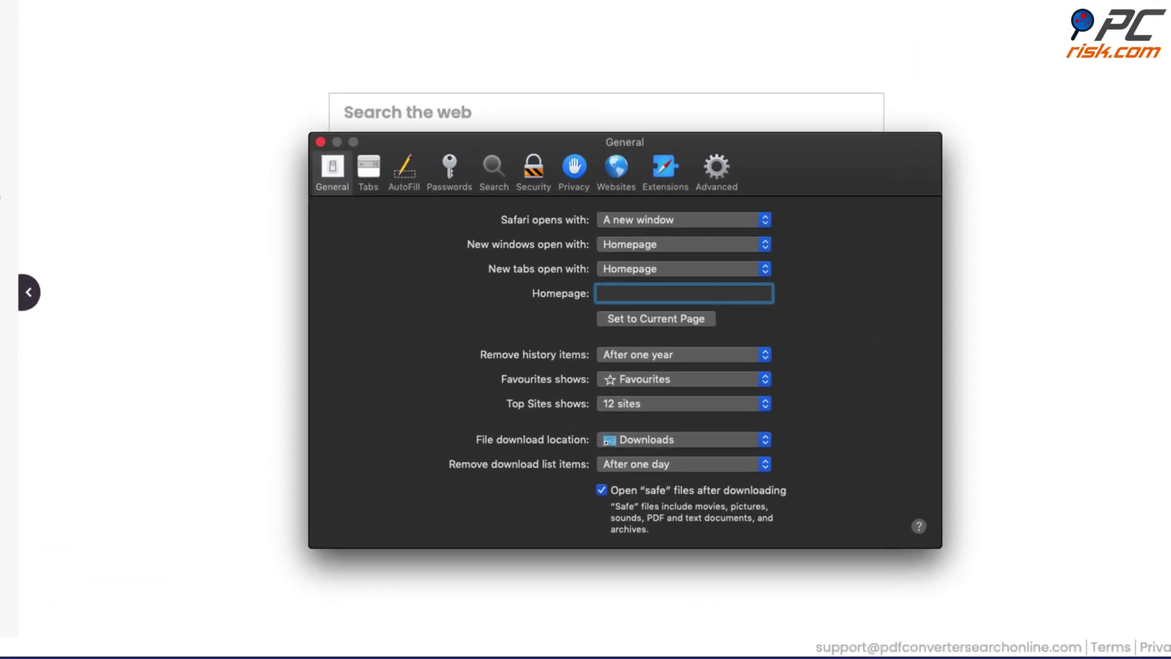
pyautogui.write('www.google.com')
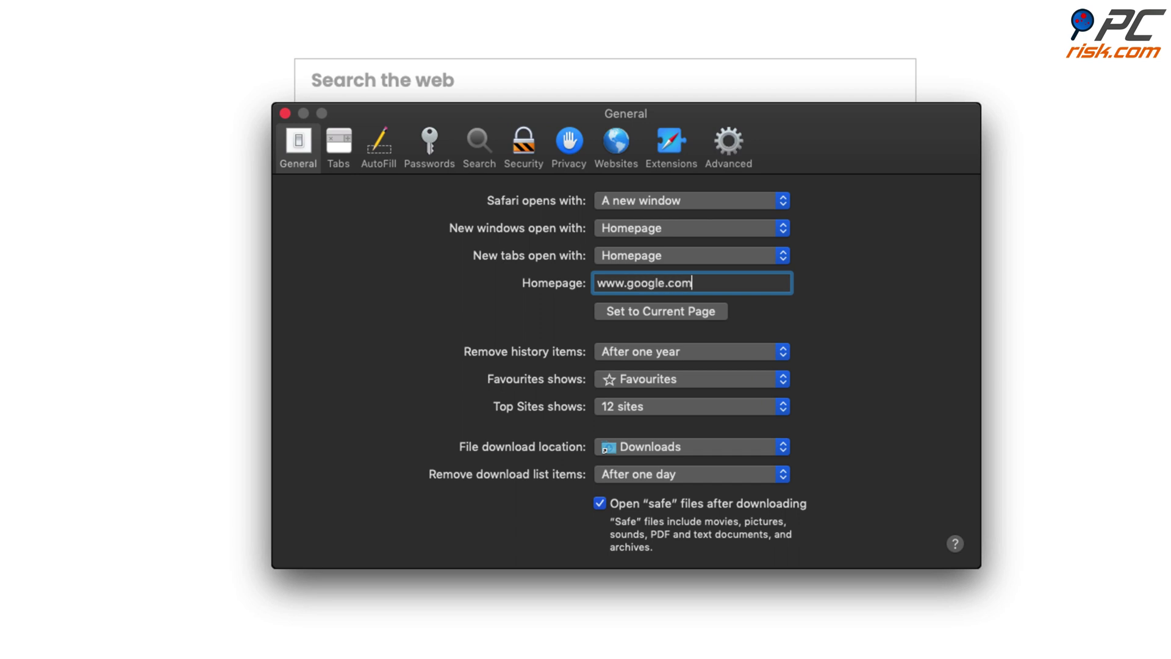
pyautogui.press('Return')
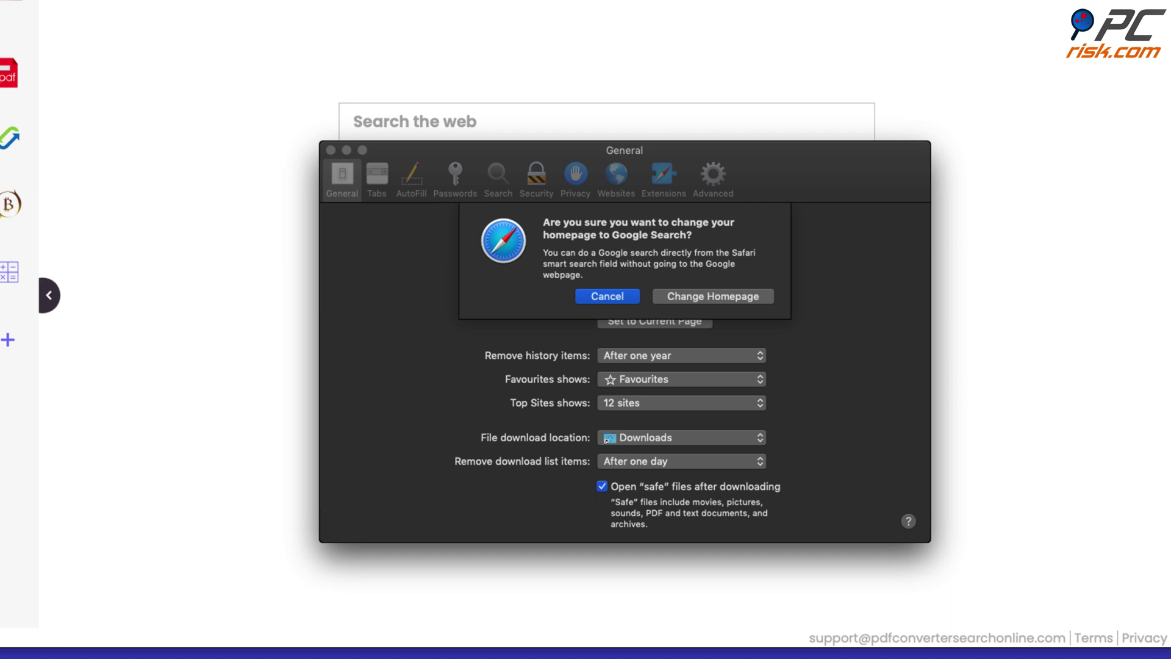
pyautogui.click(743, 296)
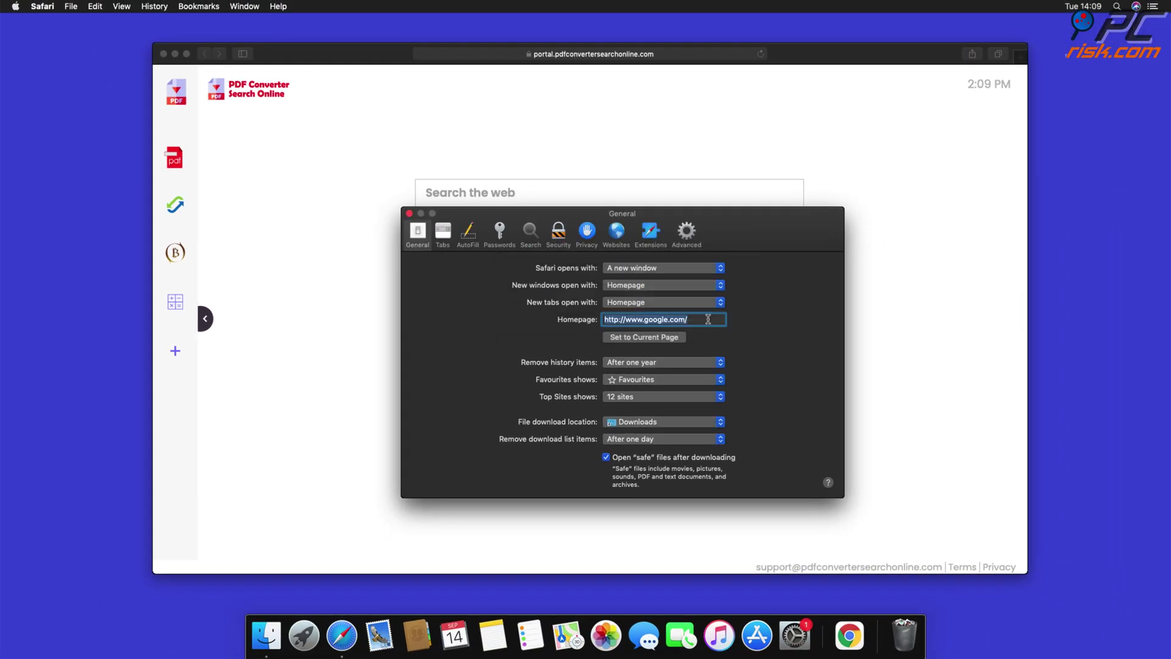
# Step: Close Safari's Preferences window and then the Safari browser window
pyautogui.click(411, 213)
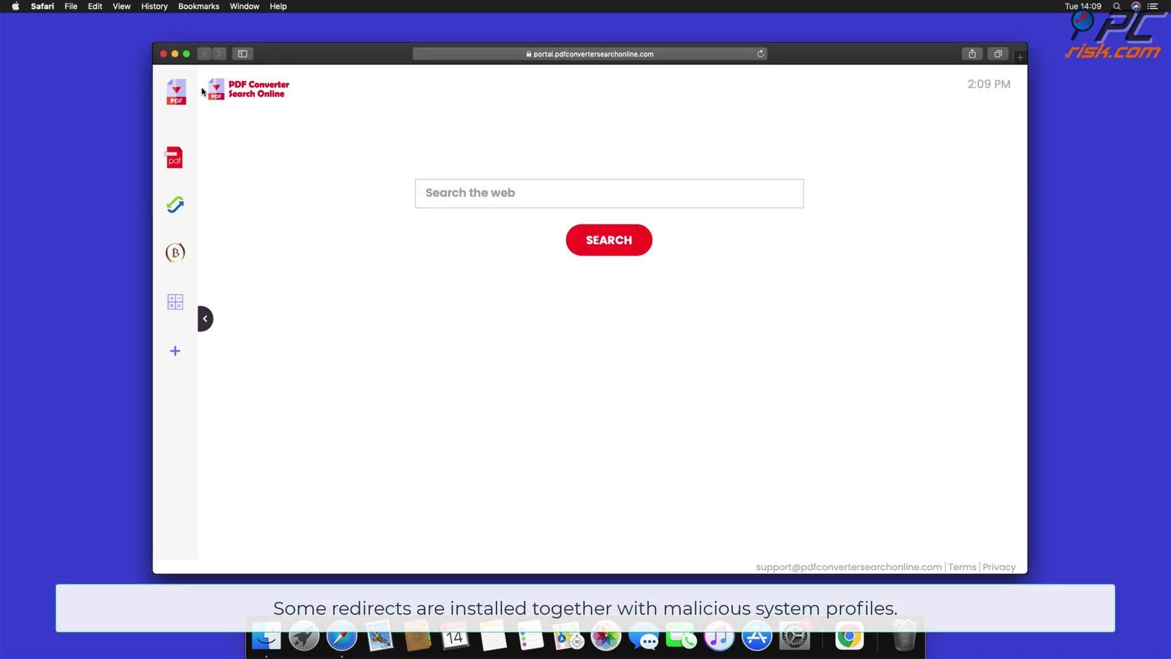
pyautogui.click(163, 55)
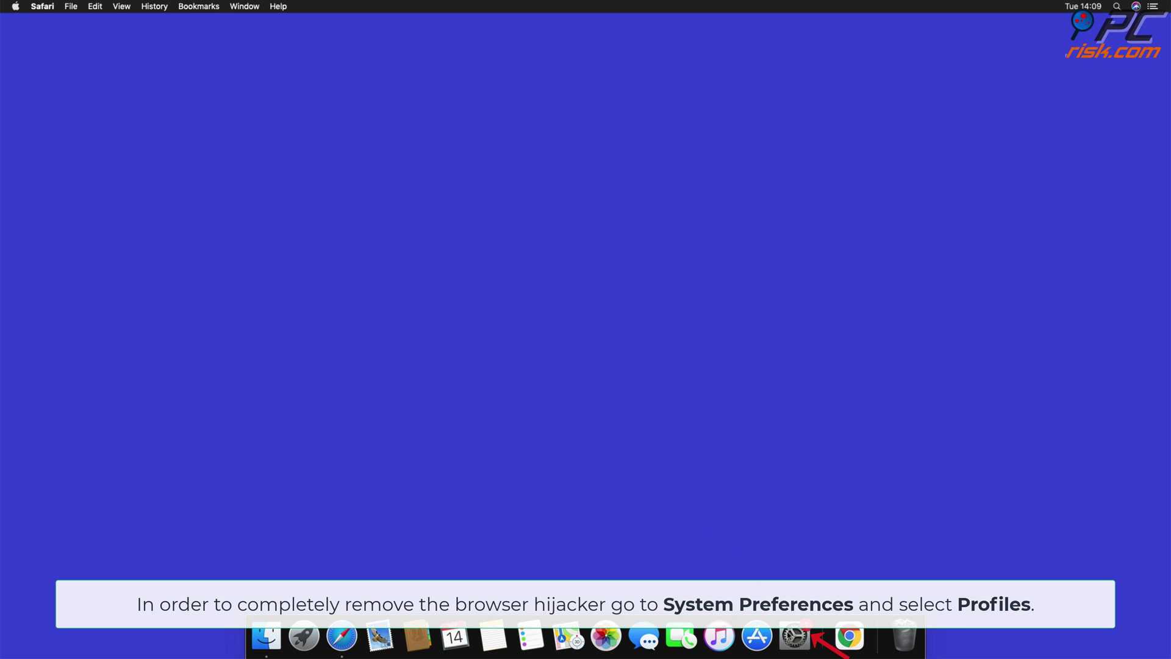
# Step: Remove the user and device TEST PROFILE entries in System Preferences > Profiles
pyautogui.click(792, 636)
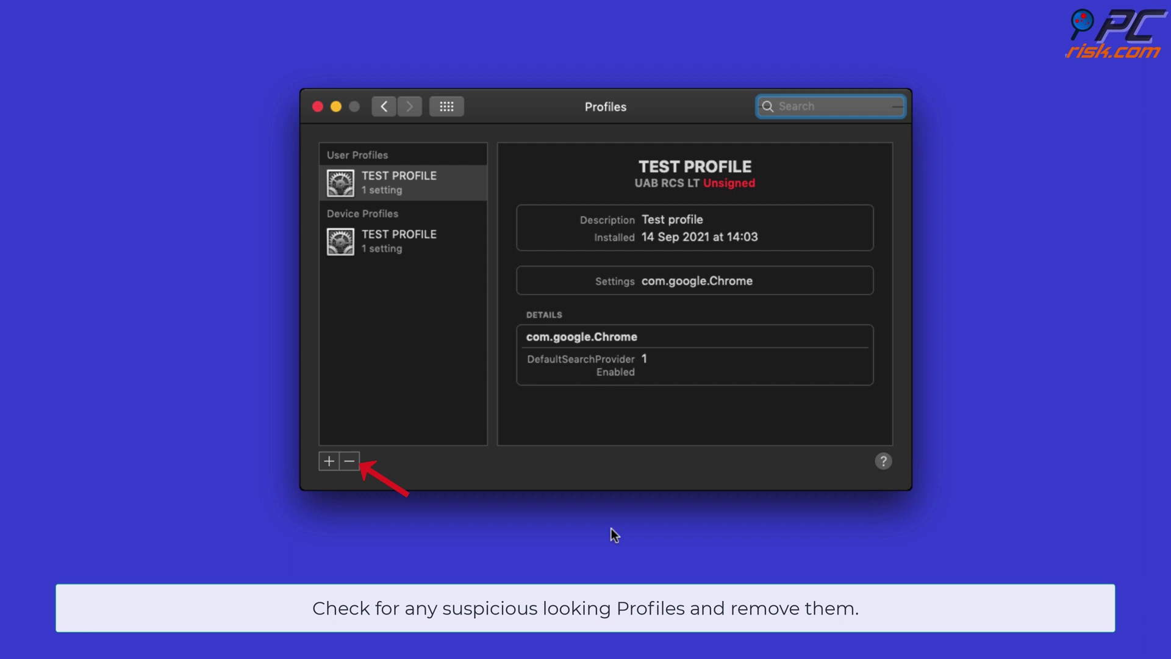
pyautogui.click(349, 463)
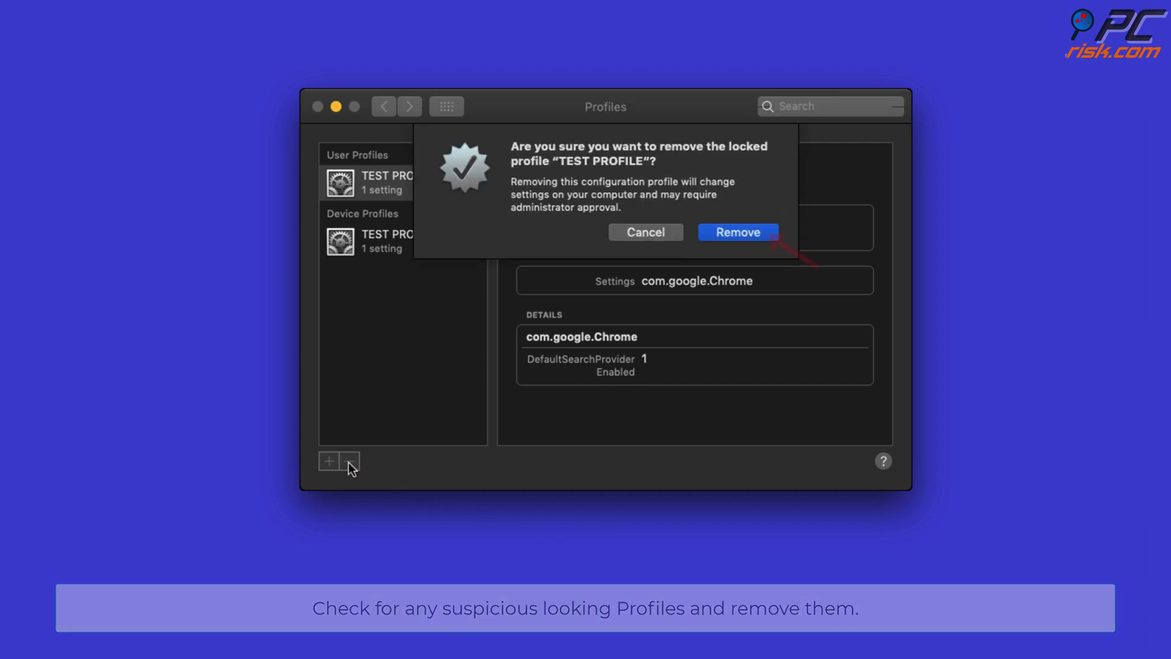
pyautogui.click(749, 238)
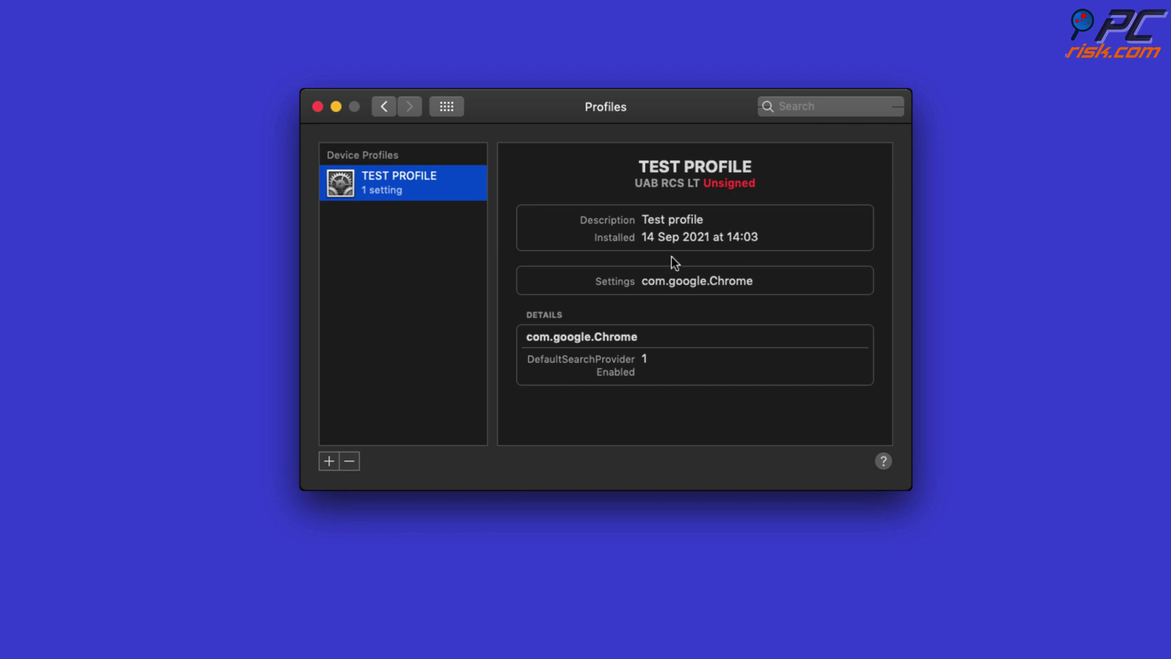
pyautogui.click(357, 462)
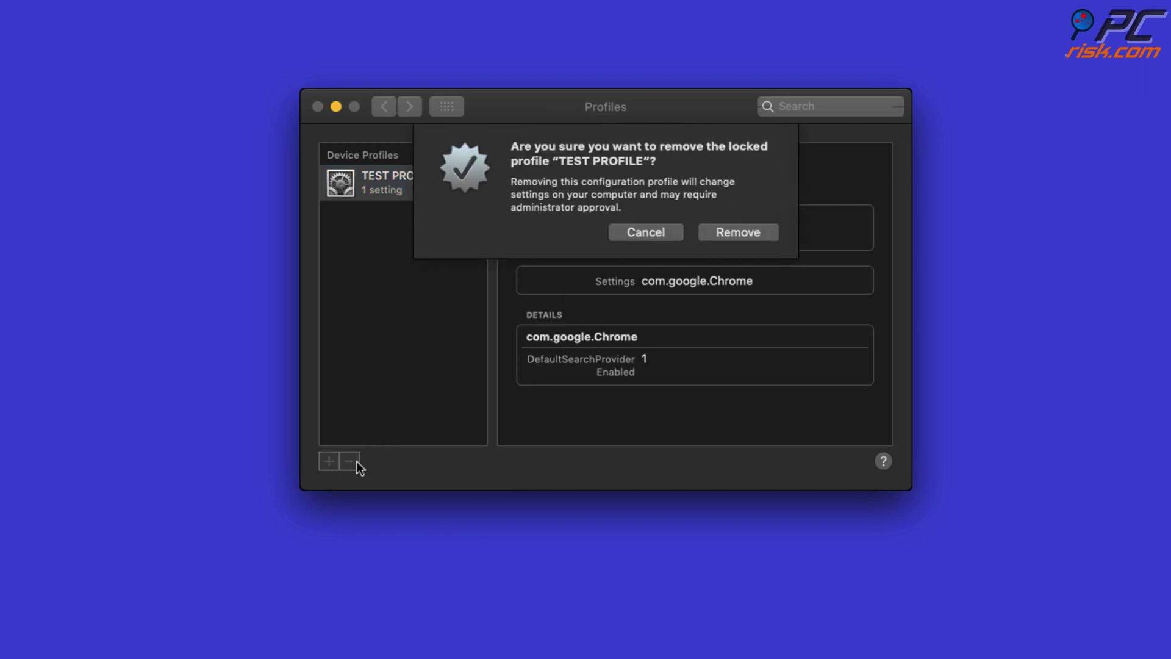
pyautogui.click(732, 240)
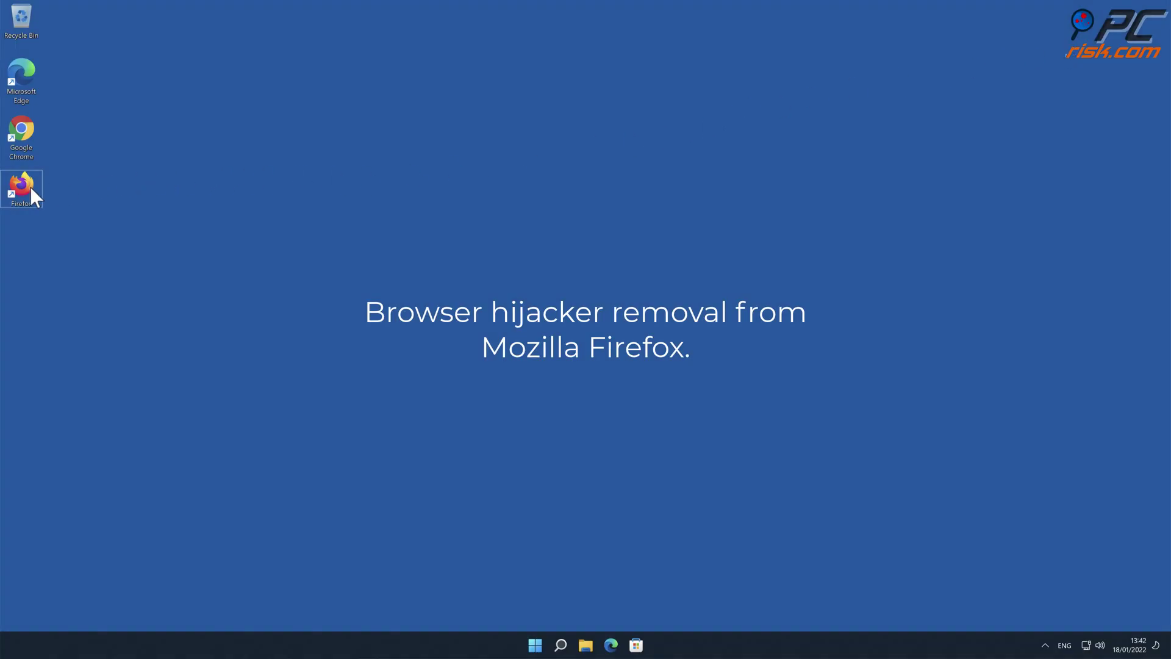
# Step: Launch Firefox and remove the Safe Browsing extension from the Add-ons Manager's extensions list
pyautogui.doubleClick(31, 187)
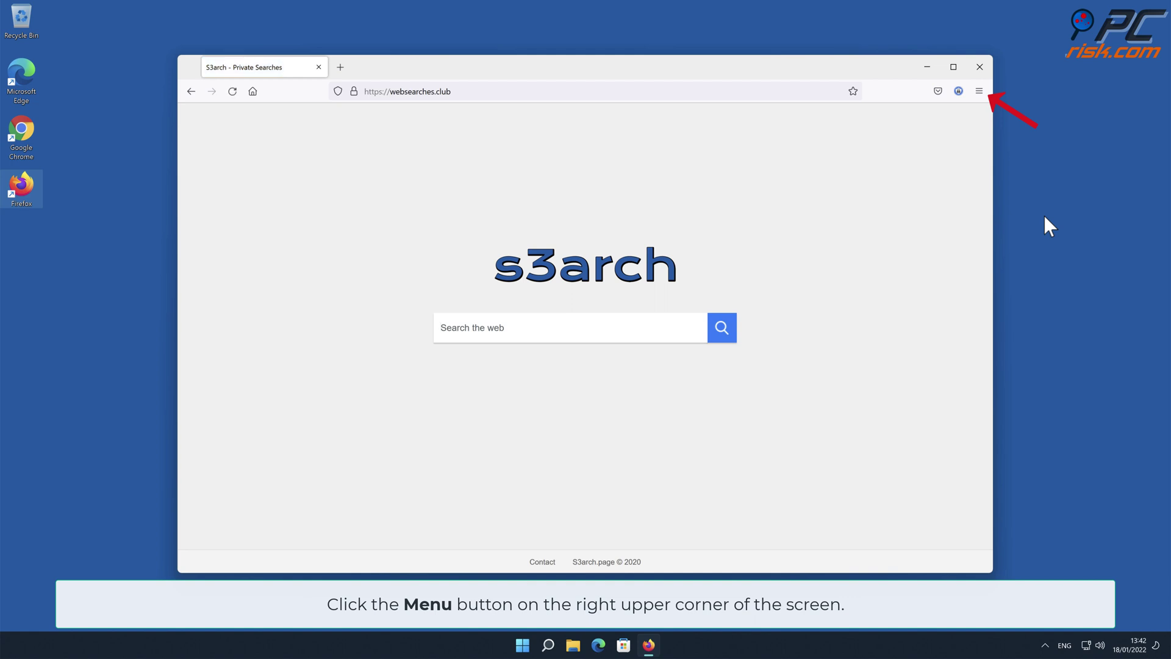
pyautogui.click(980, 91)
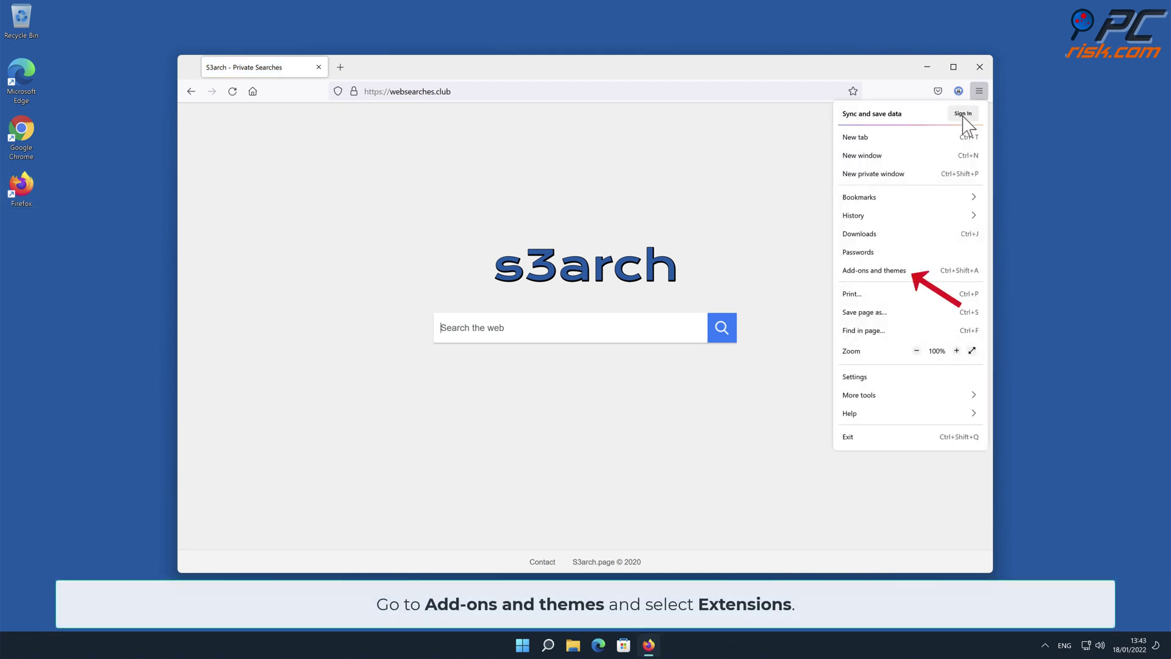
pyautogui.click(923, 271)
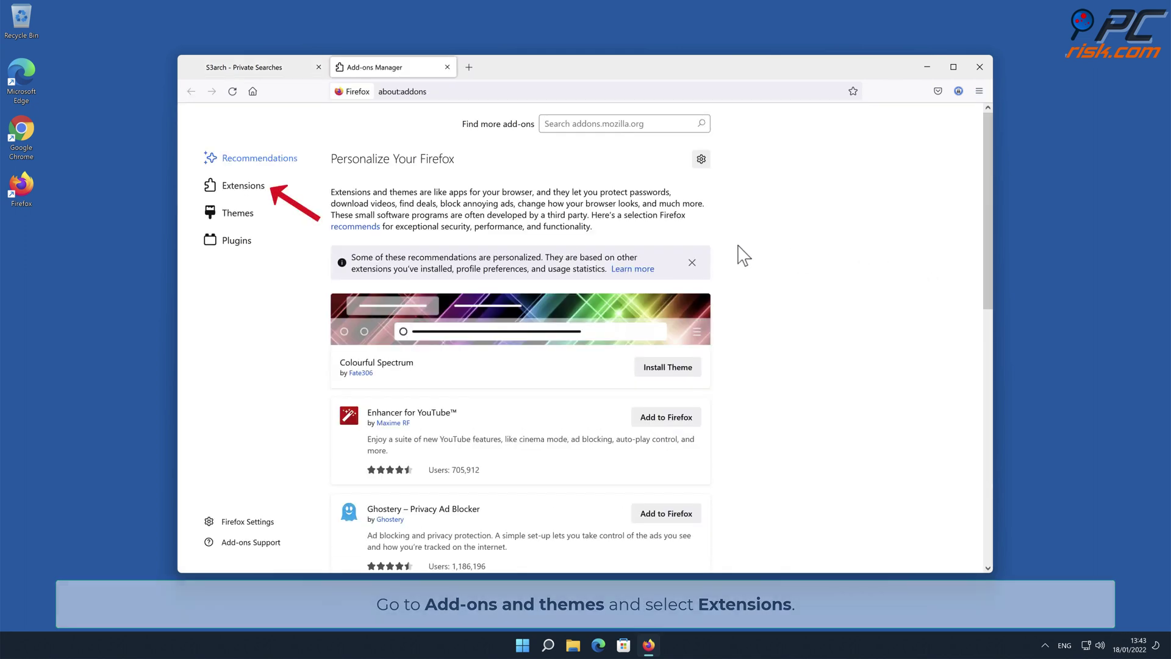
pyautogui.click(264, 195)
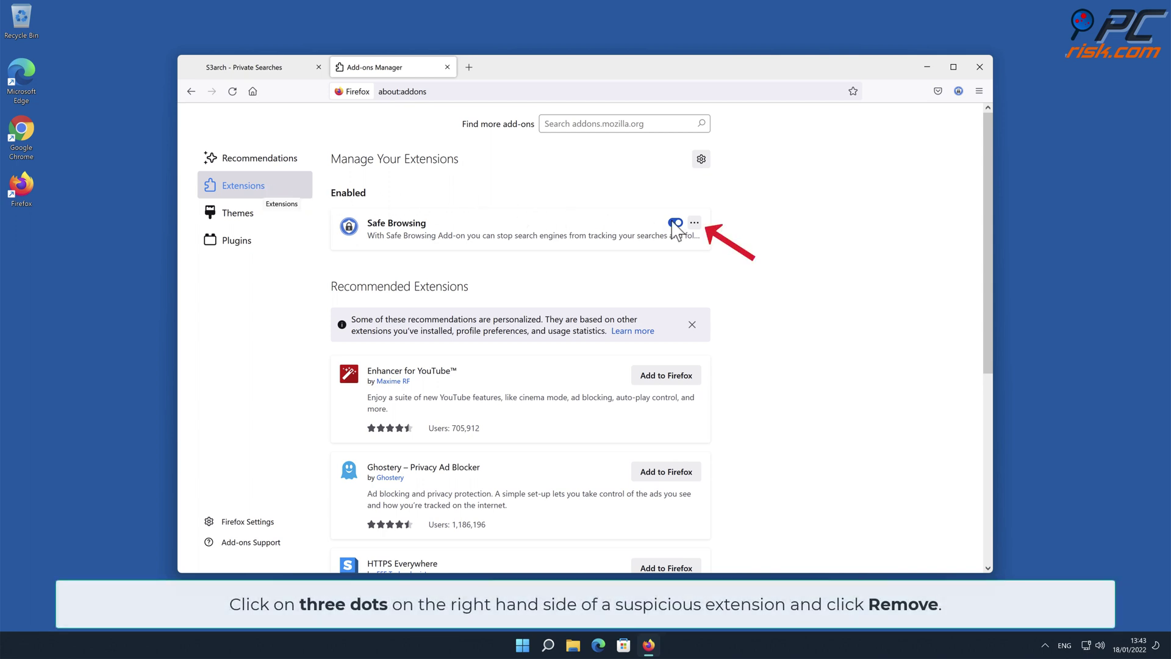
pyautogui.click(695, 222)
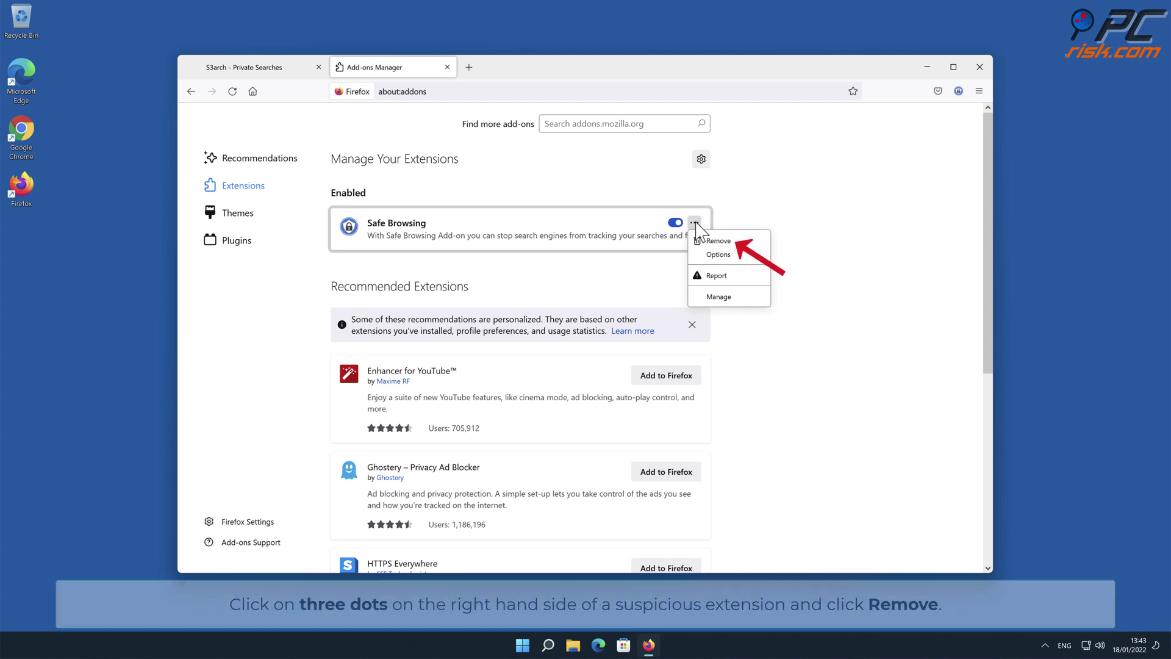
pyautogui.click(712, 239)
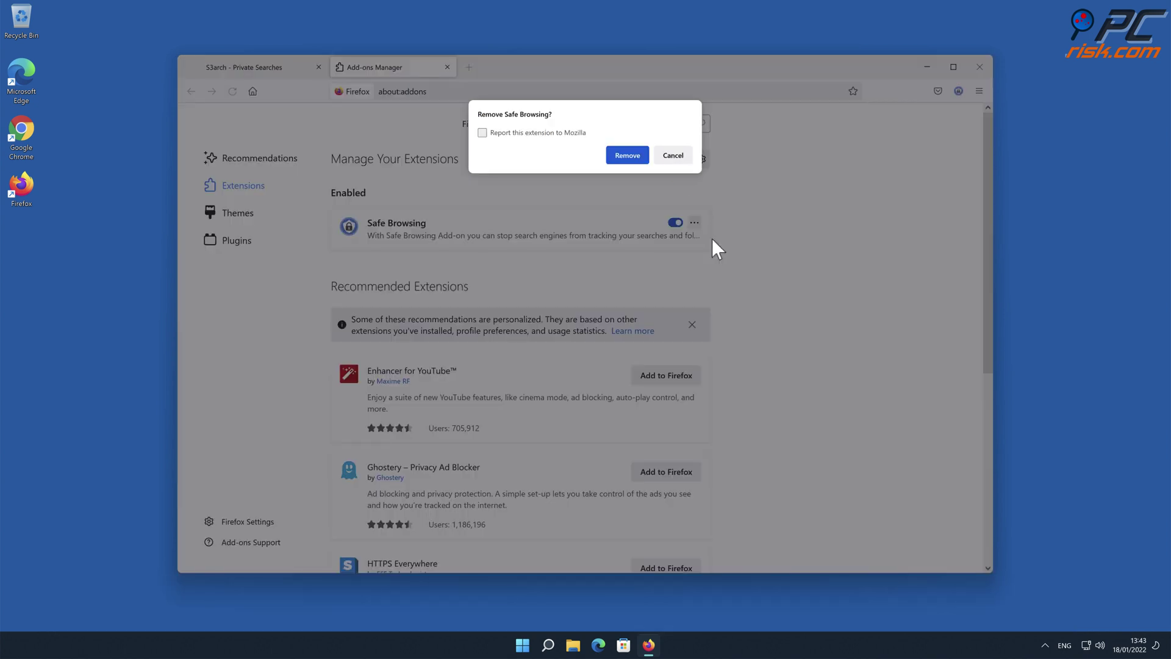
pyautogui.click(632, 159)
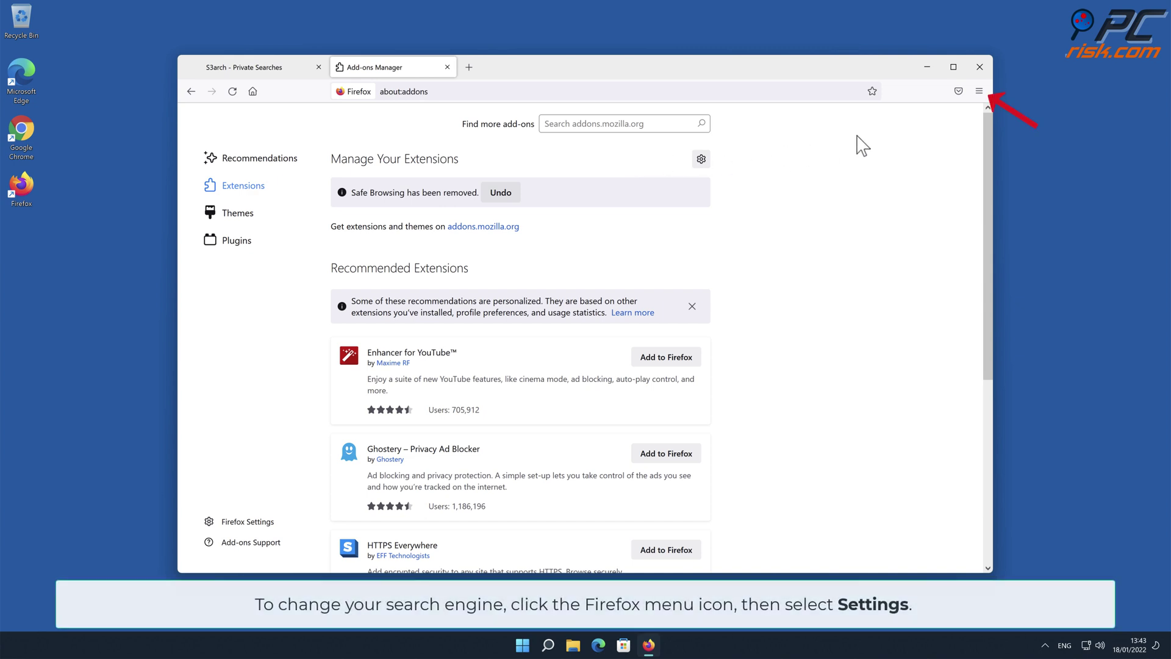
# Step: In Firefox's Search settings, change the default search engine from Amazon.com to Google
pyautogui.click(978, 92)
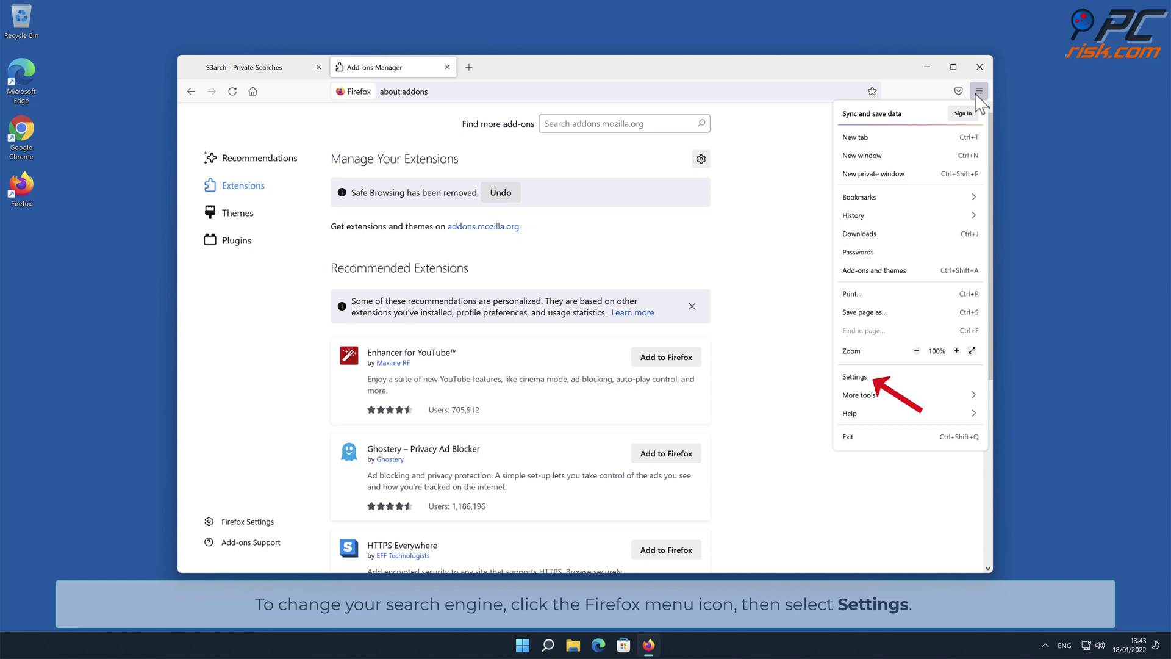
pyautogui.click(855, 377)
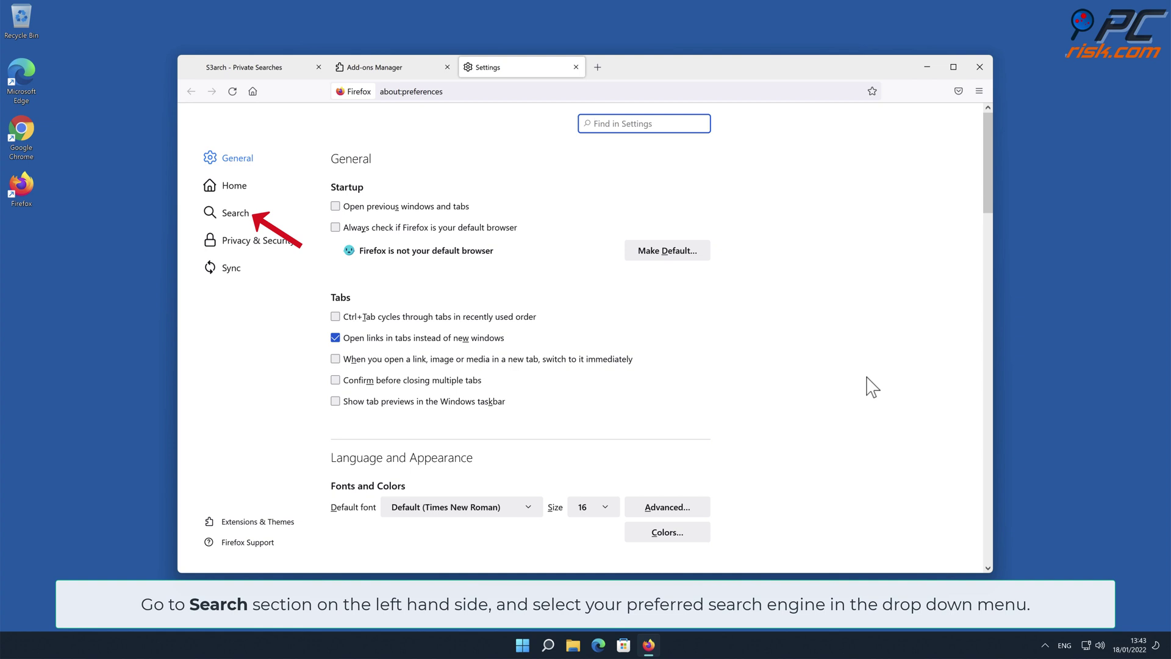
pyautogui.click(235, 217)
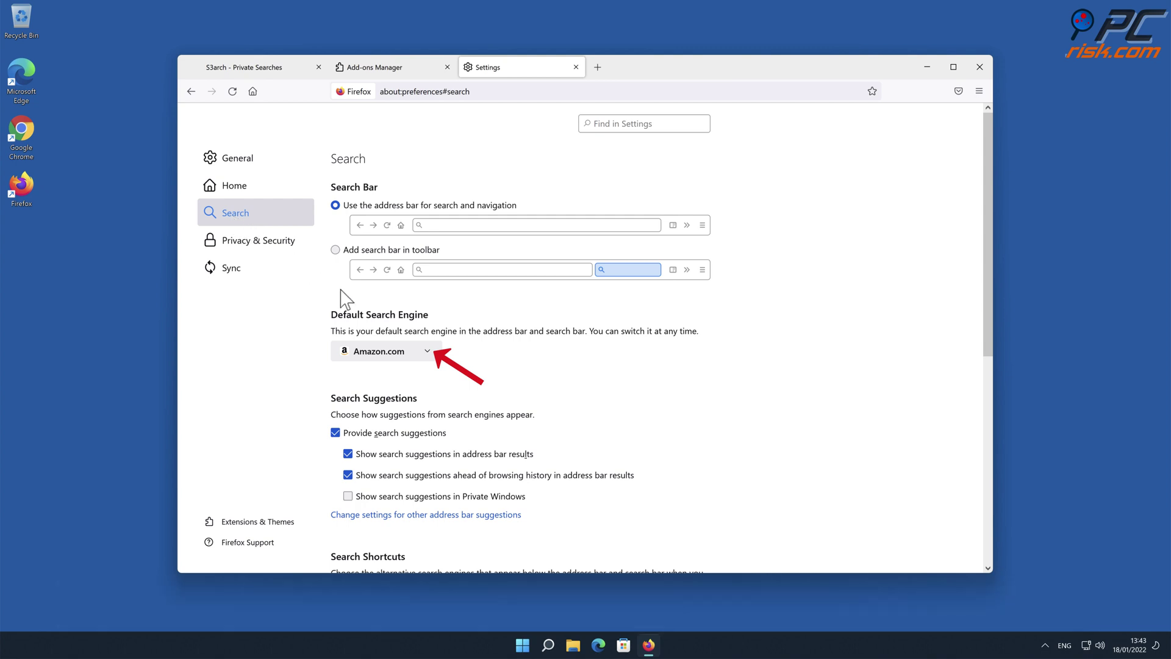
pyautogui.click(426, 354)
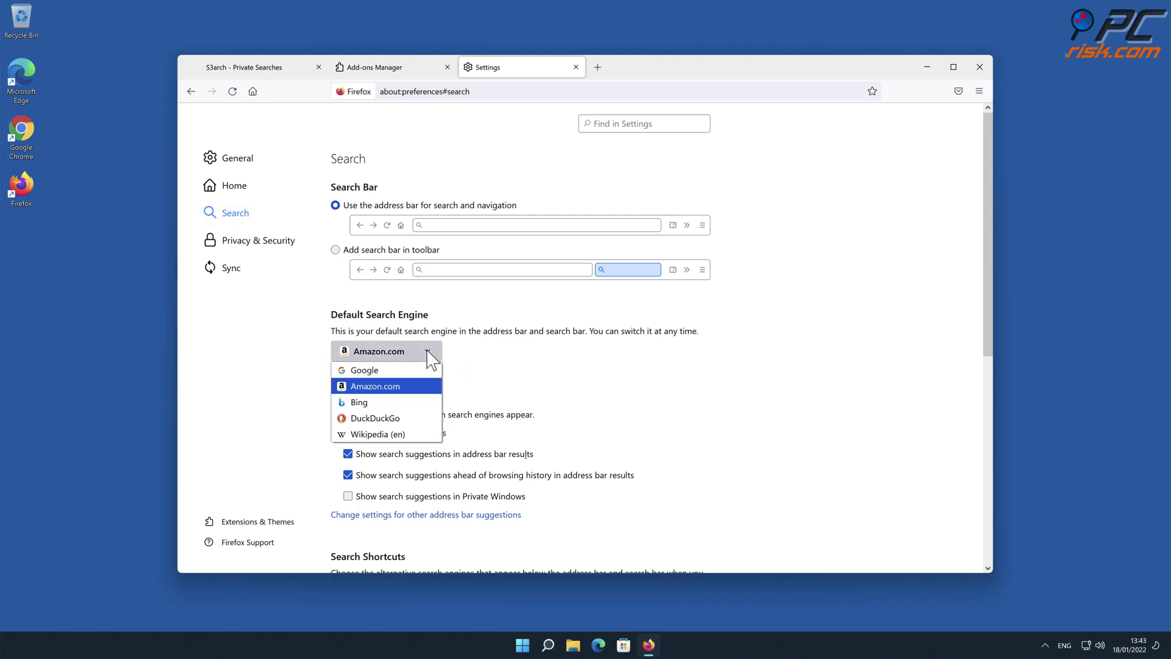
pyautogui.click(397, 371)
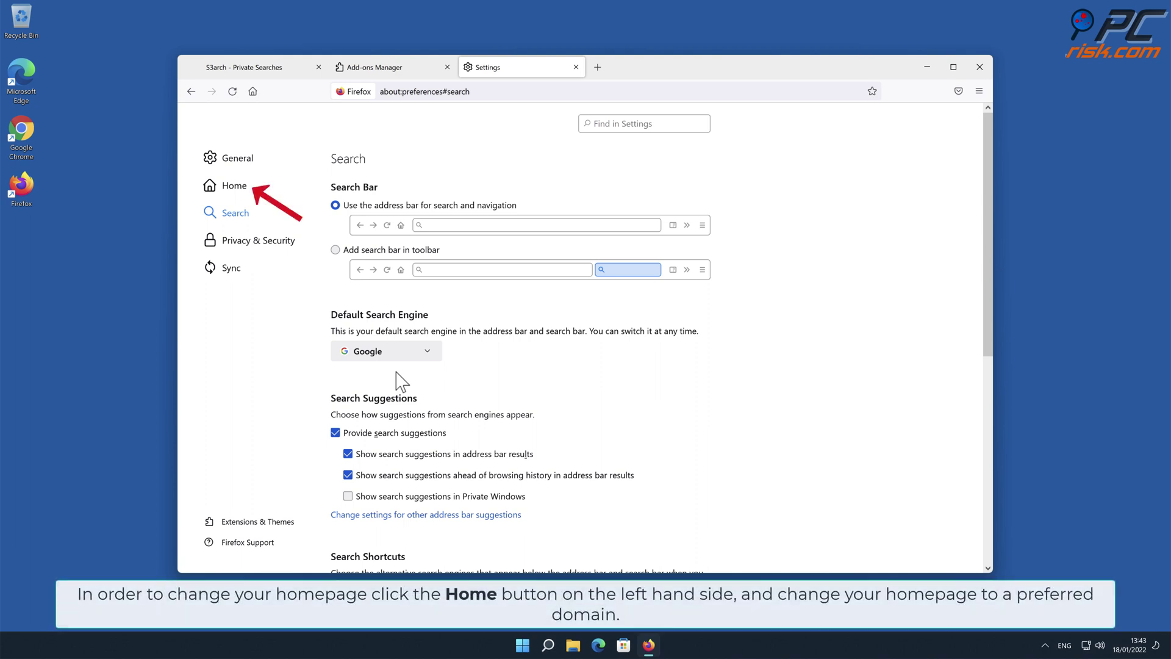
pyautogui.click(236, 189)
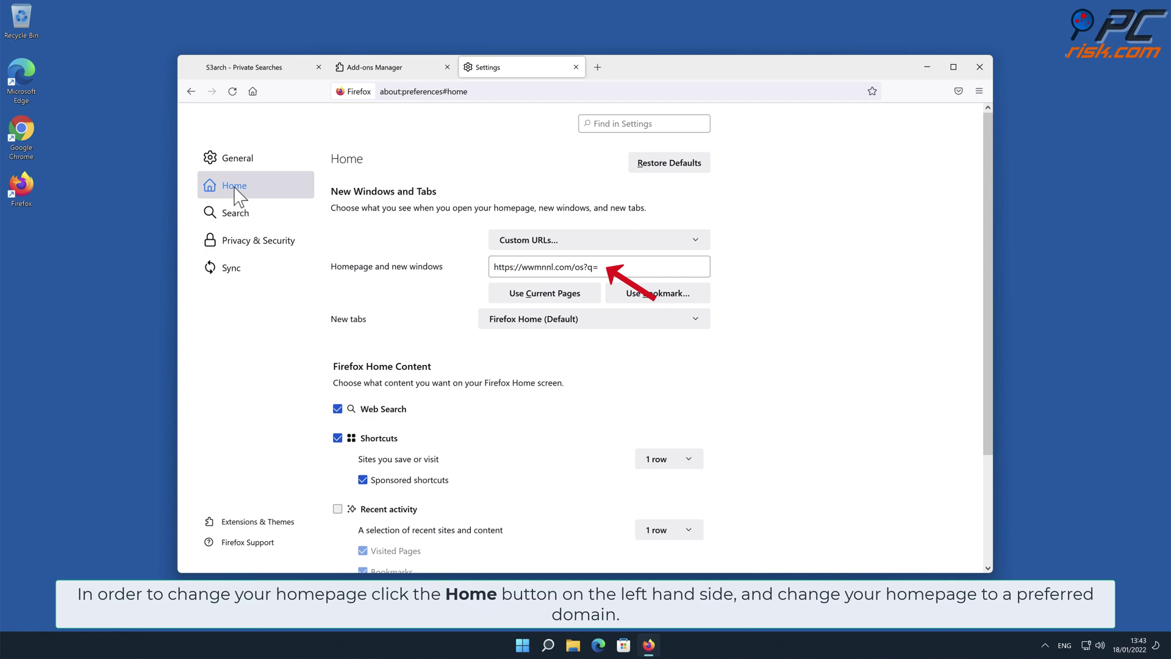
pyautogui.click(594, 266)
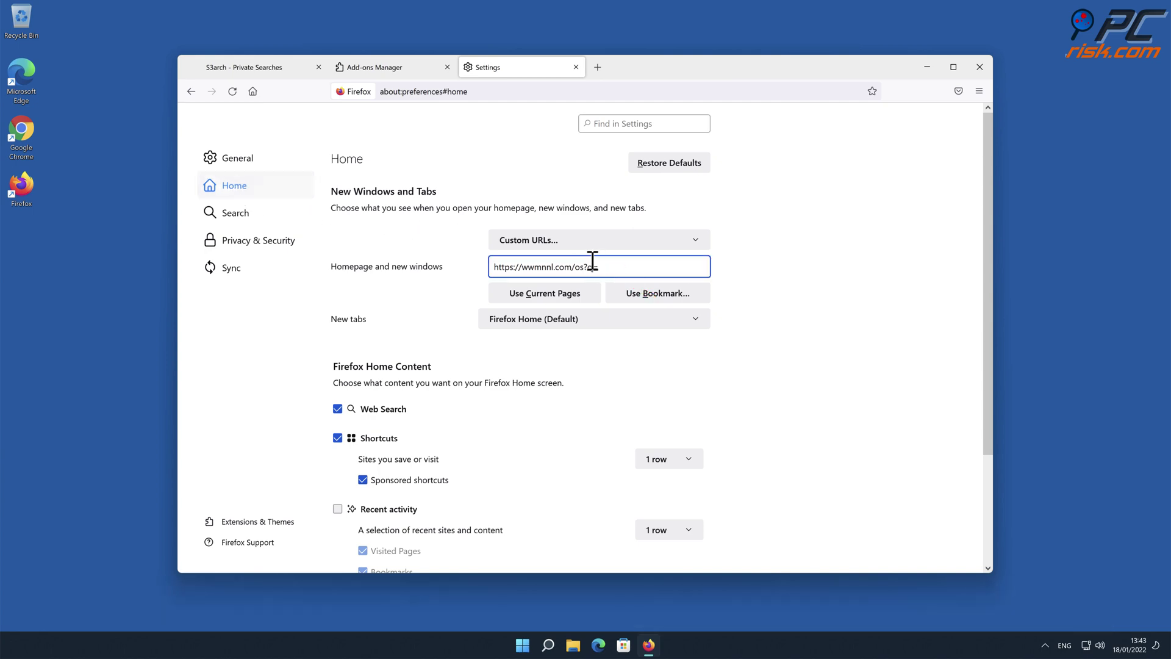
pyautogui.moveTo(604, 267); pyautogui.dragTo(493, 266)
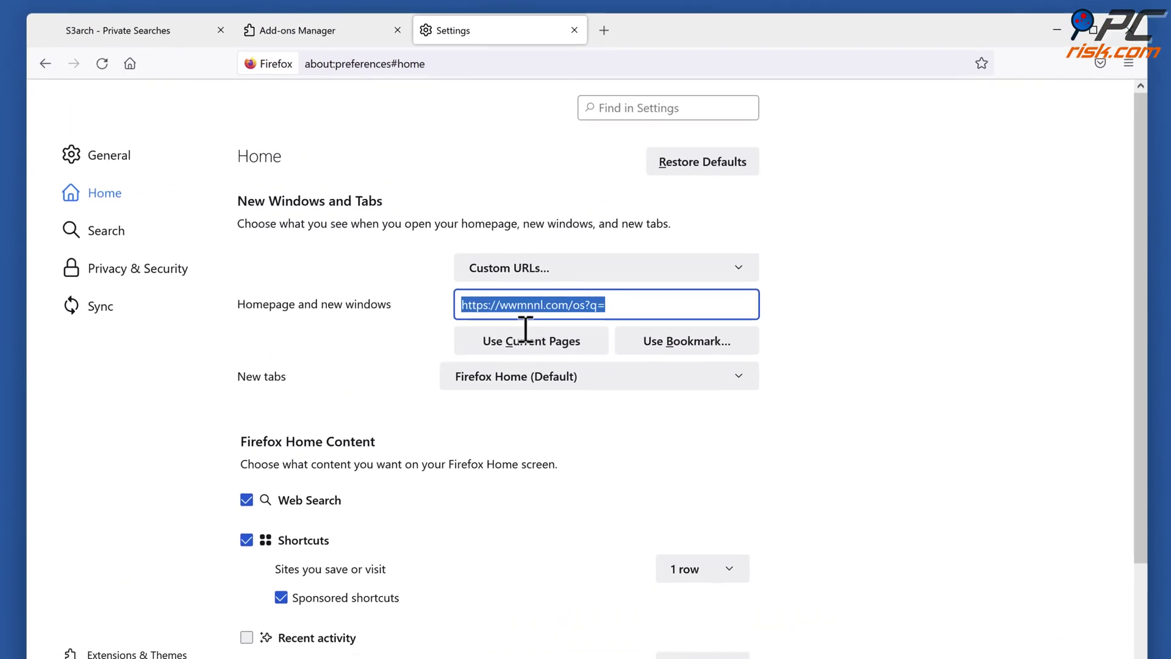
pyautogui.write('www.google')
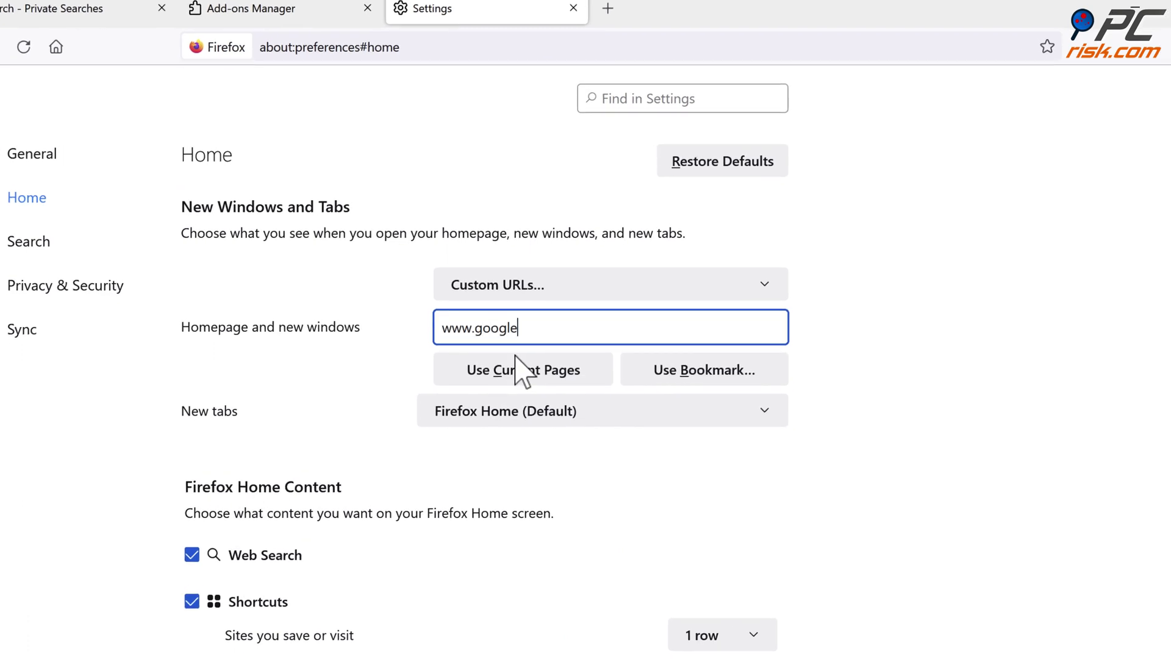
pyautogui.write('.com')
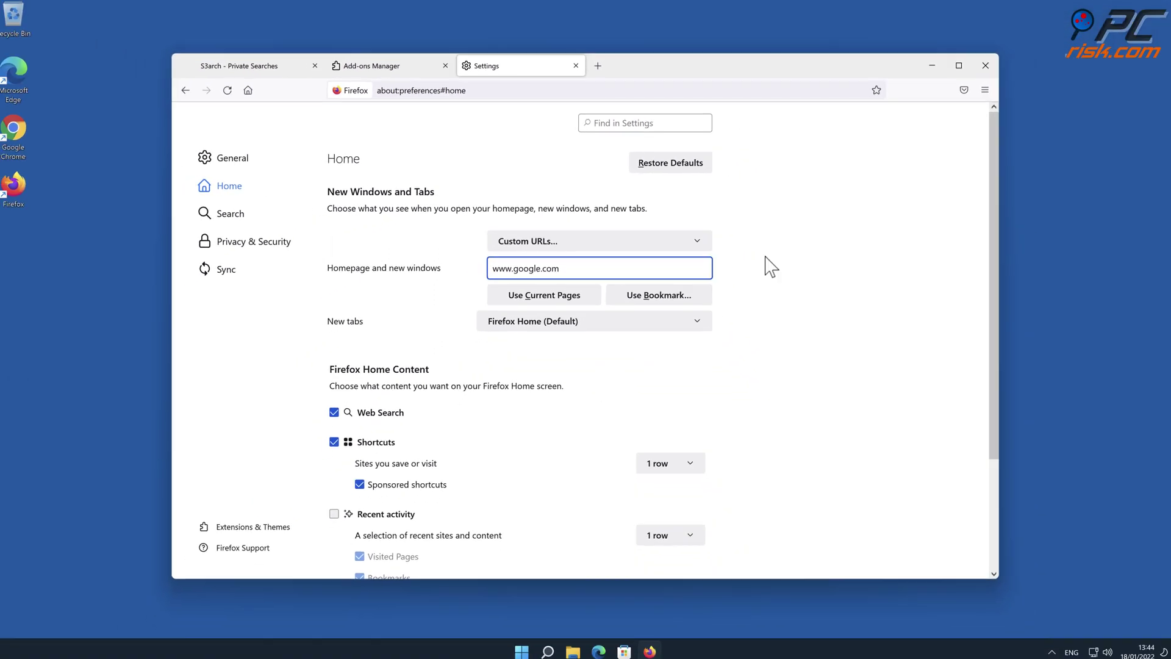
pyautogui.click(978, 67)
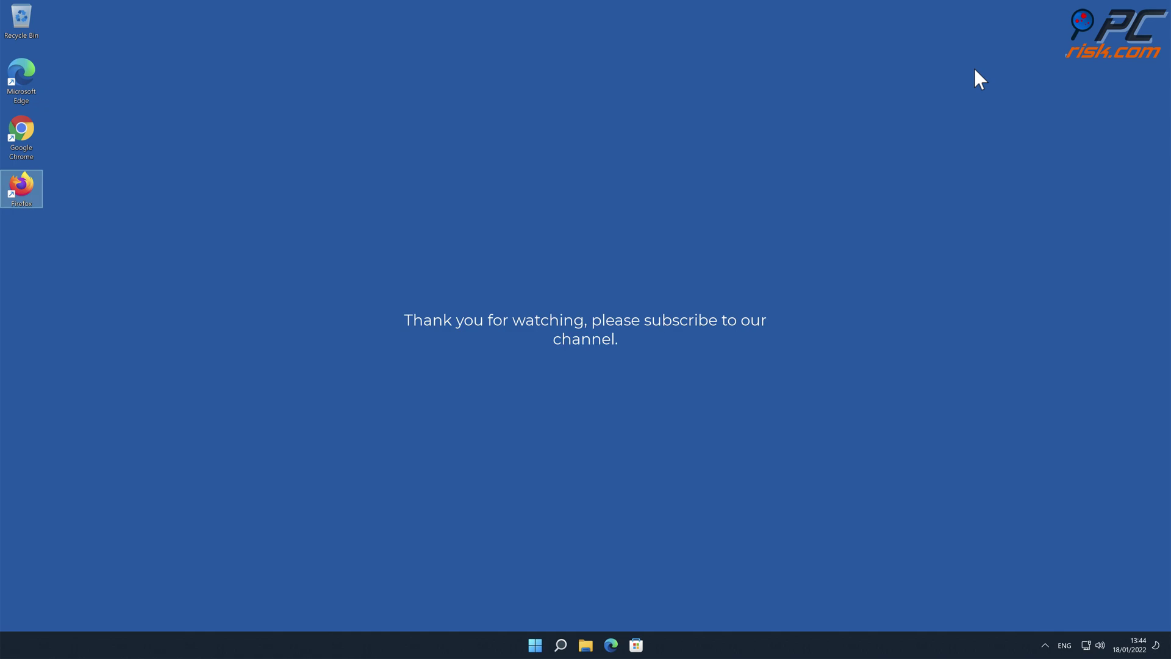